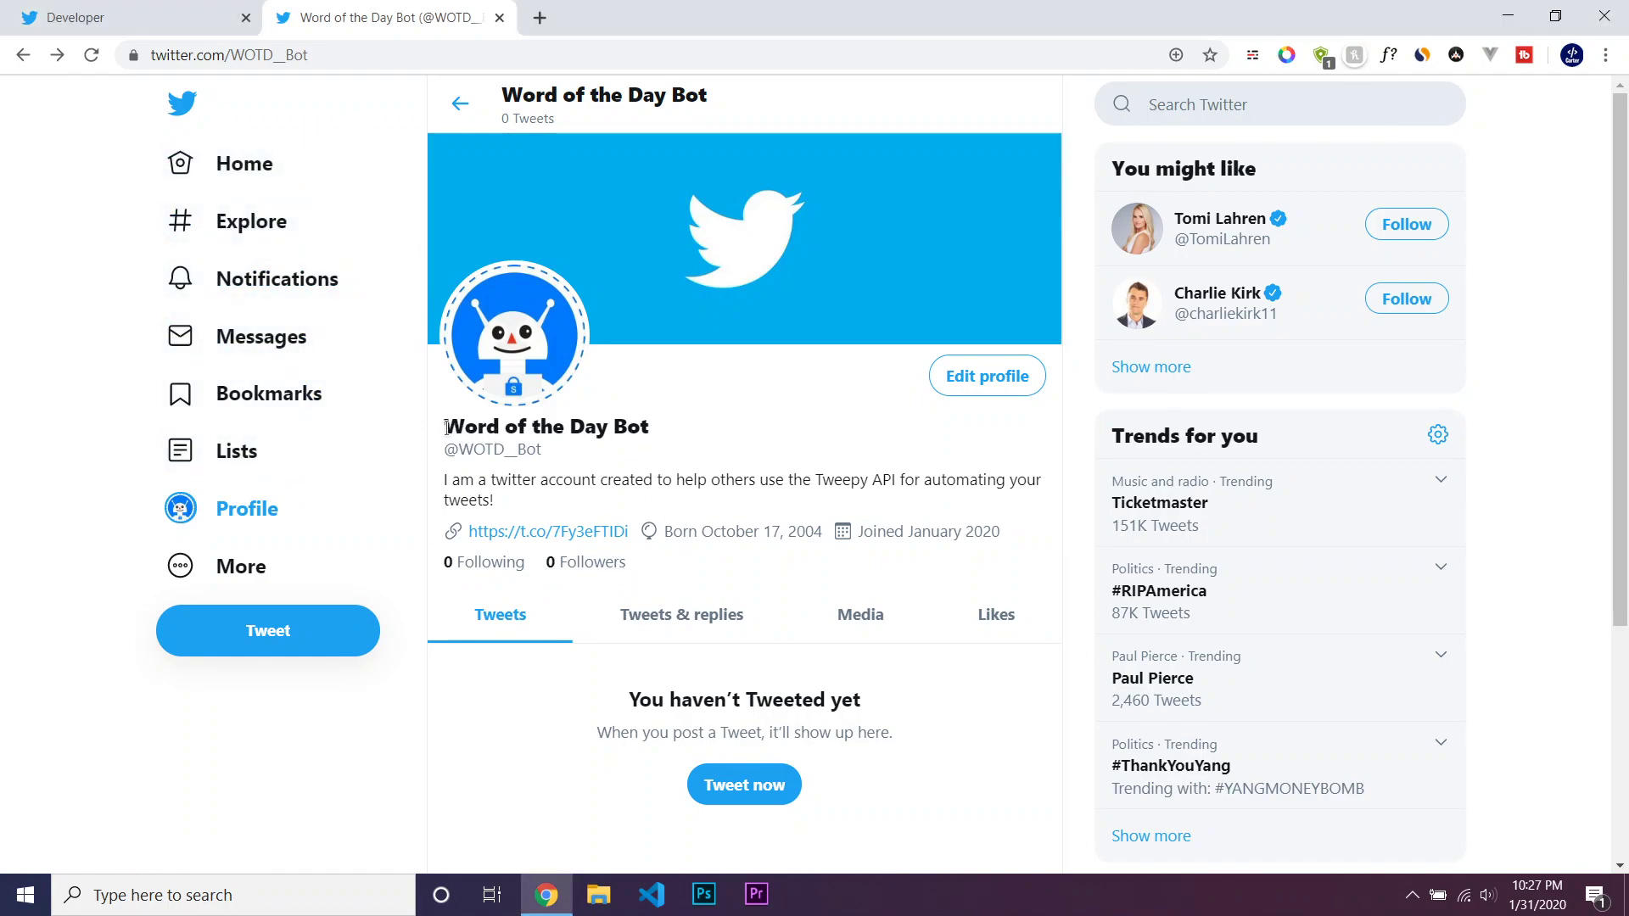
pyautogui.moveTo(444, 427); pyautogui.dragTo(687, 431)
pyautogui.click(706, 465)
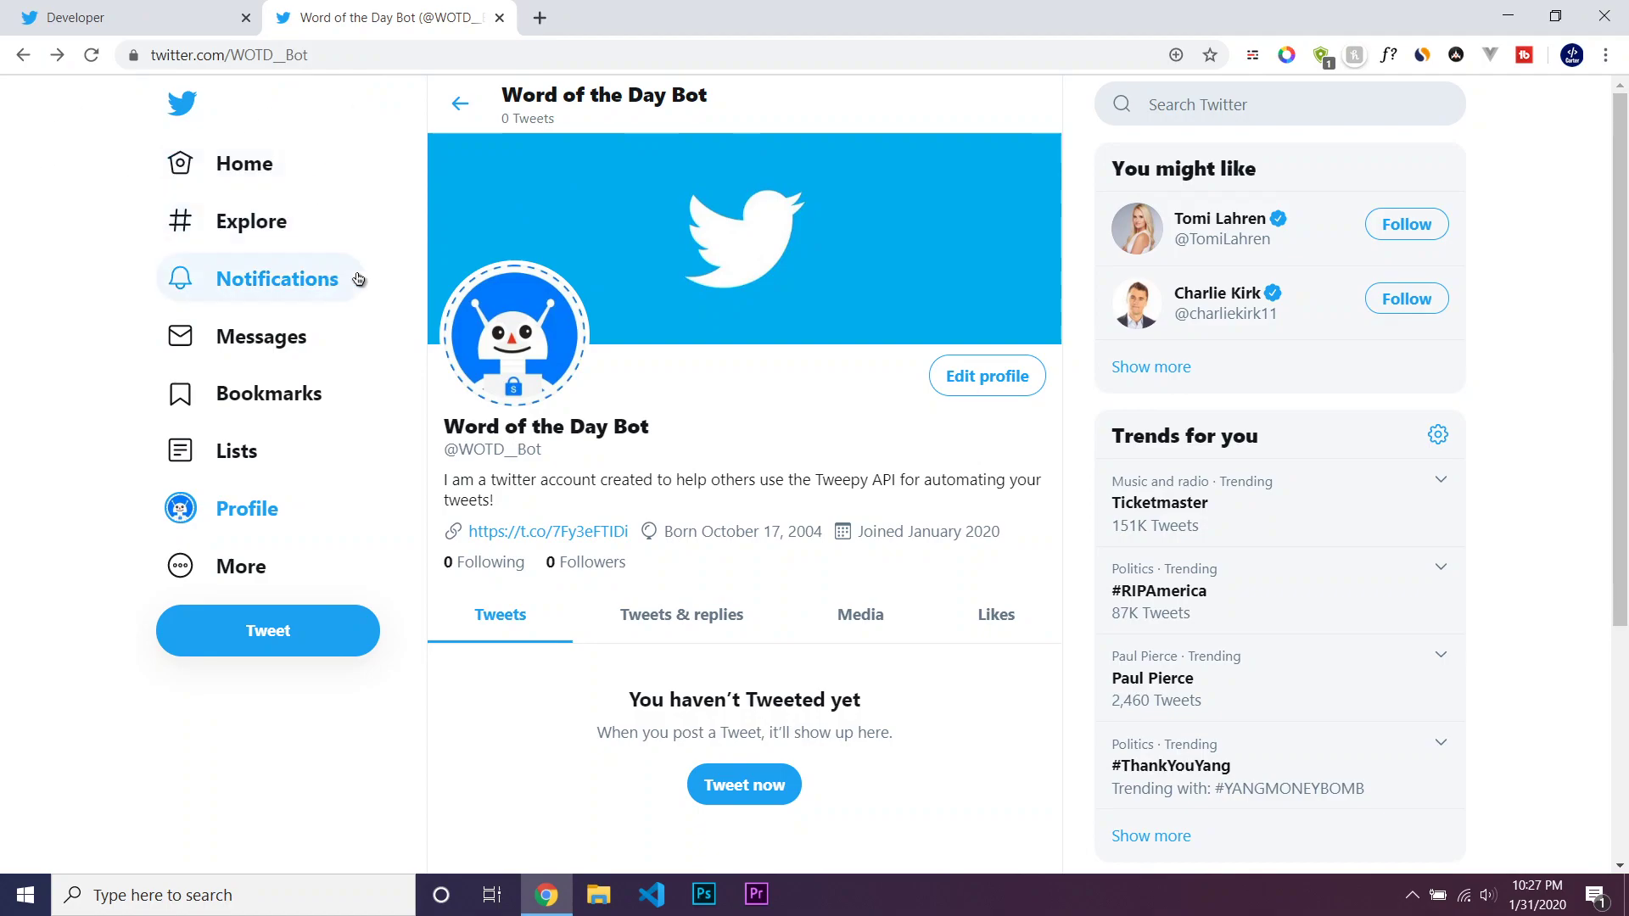
# Step: Switch to the Twitter Developer site and open the developer dashboard
pyautogui.click(132, 15)
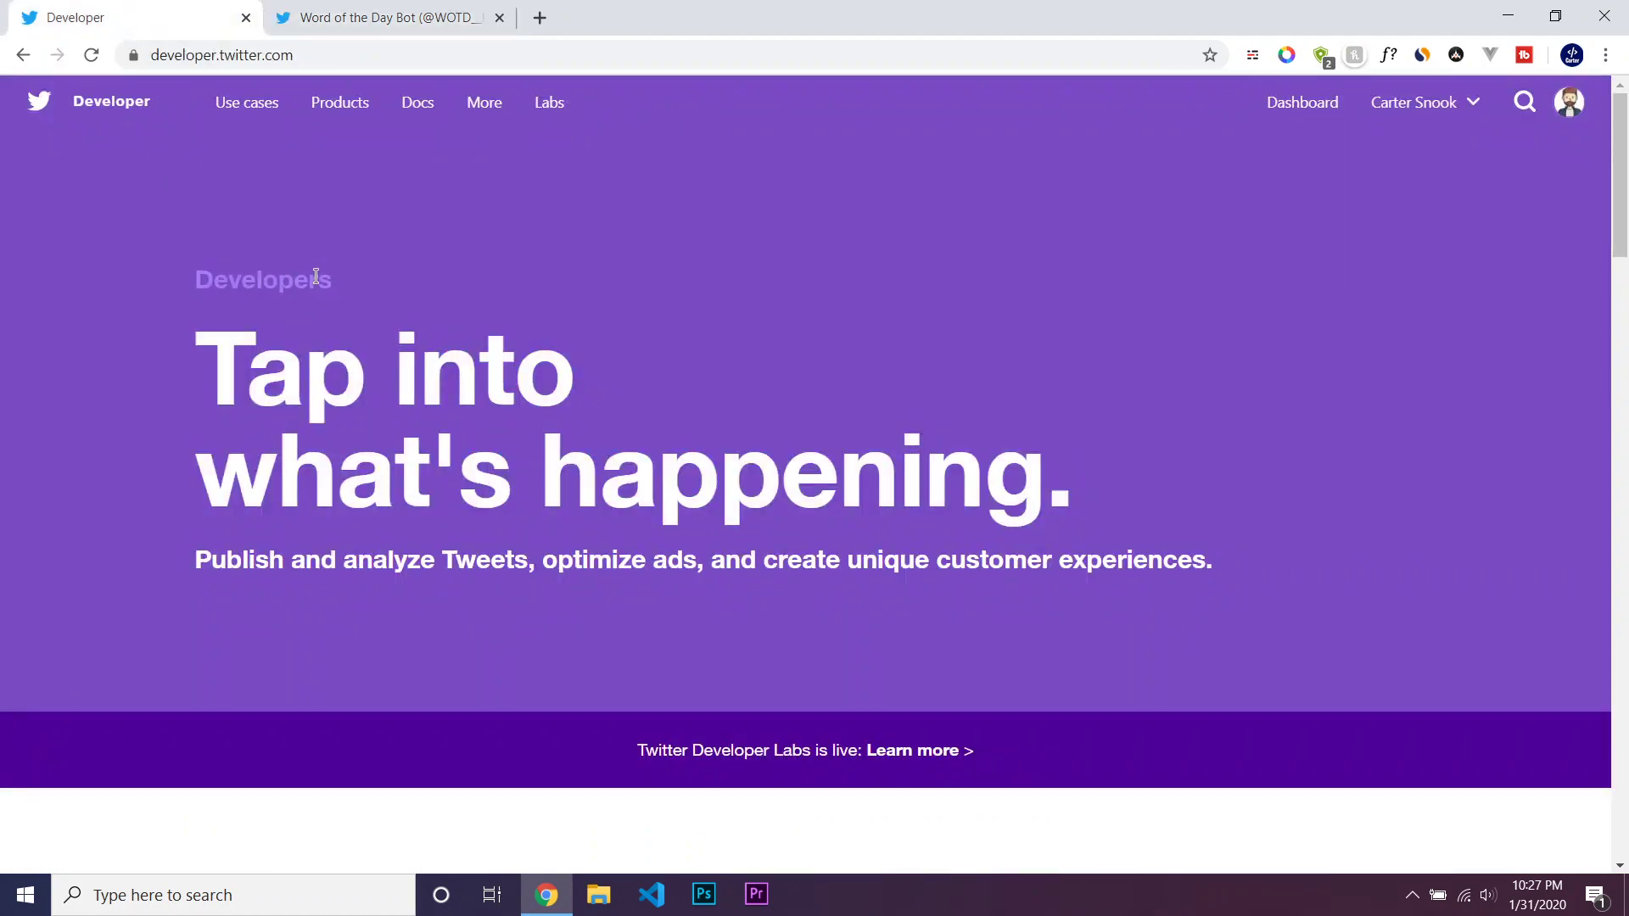
pyautogui.moveTo(225, 92)
pyautogui.doubleClick(485, 357)
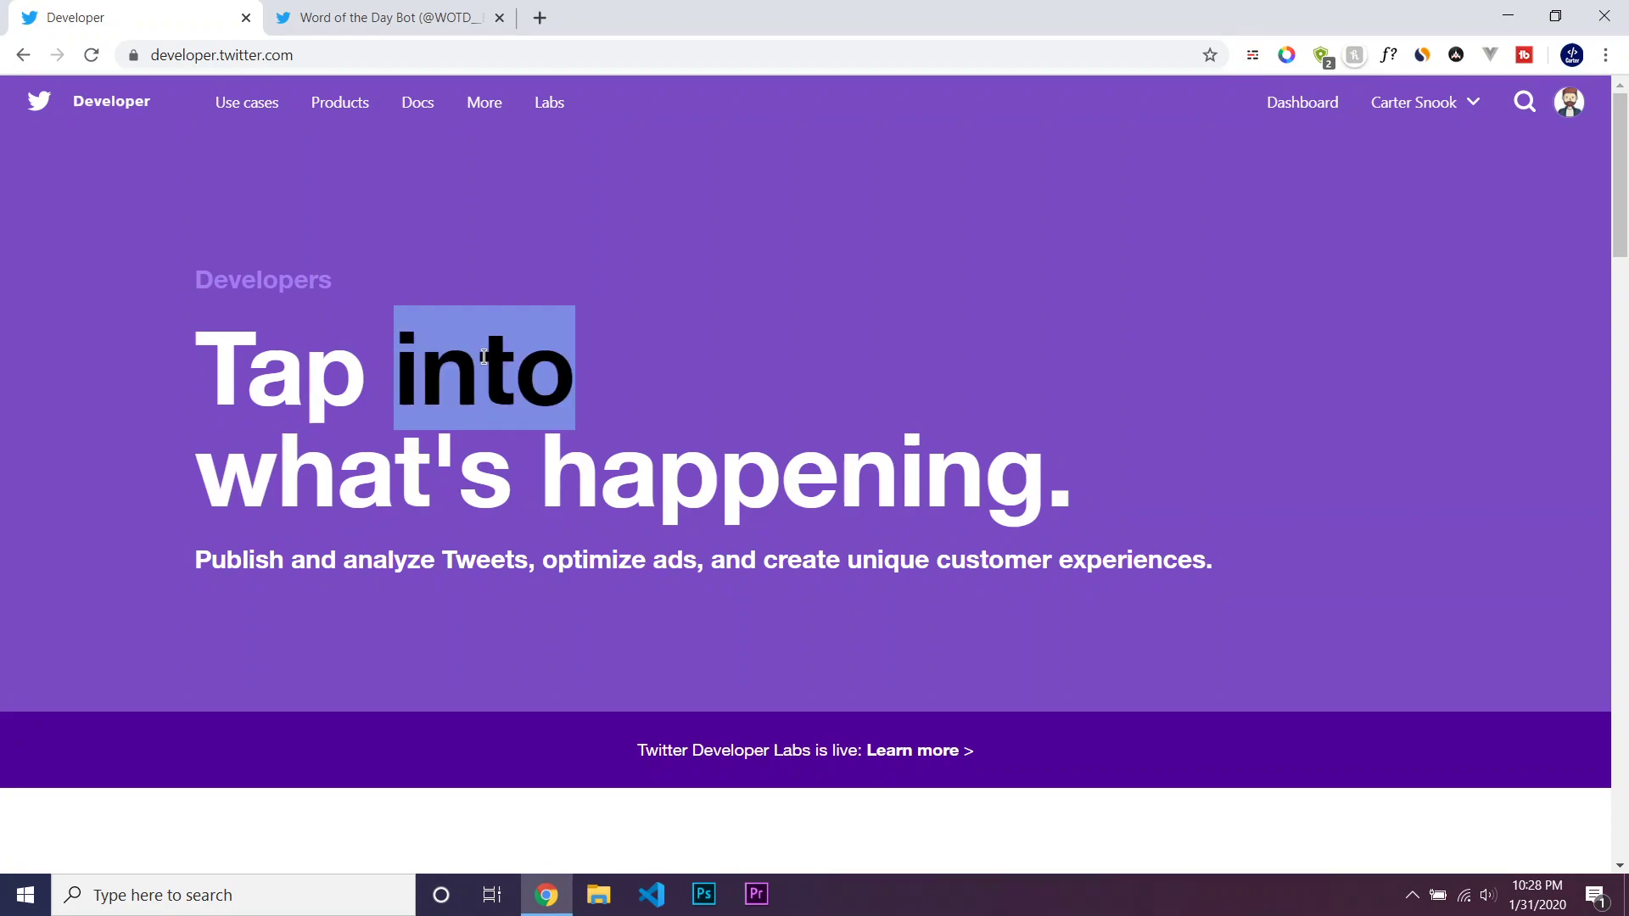
pyautogui.click(761, 371)
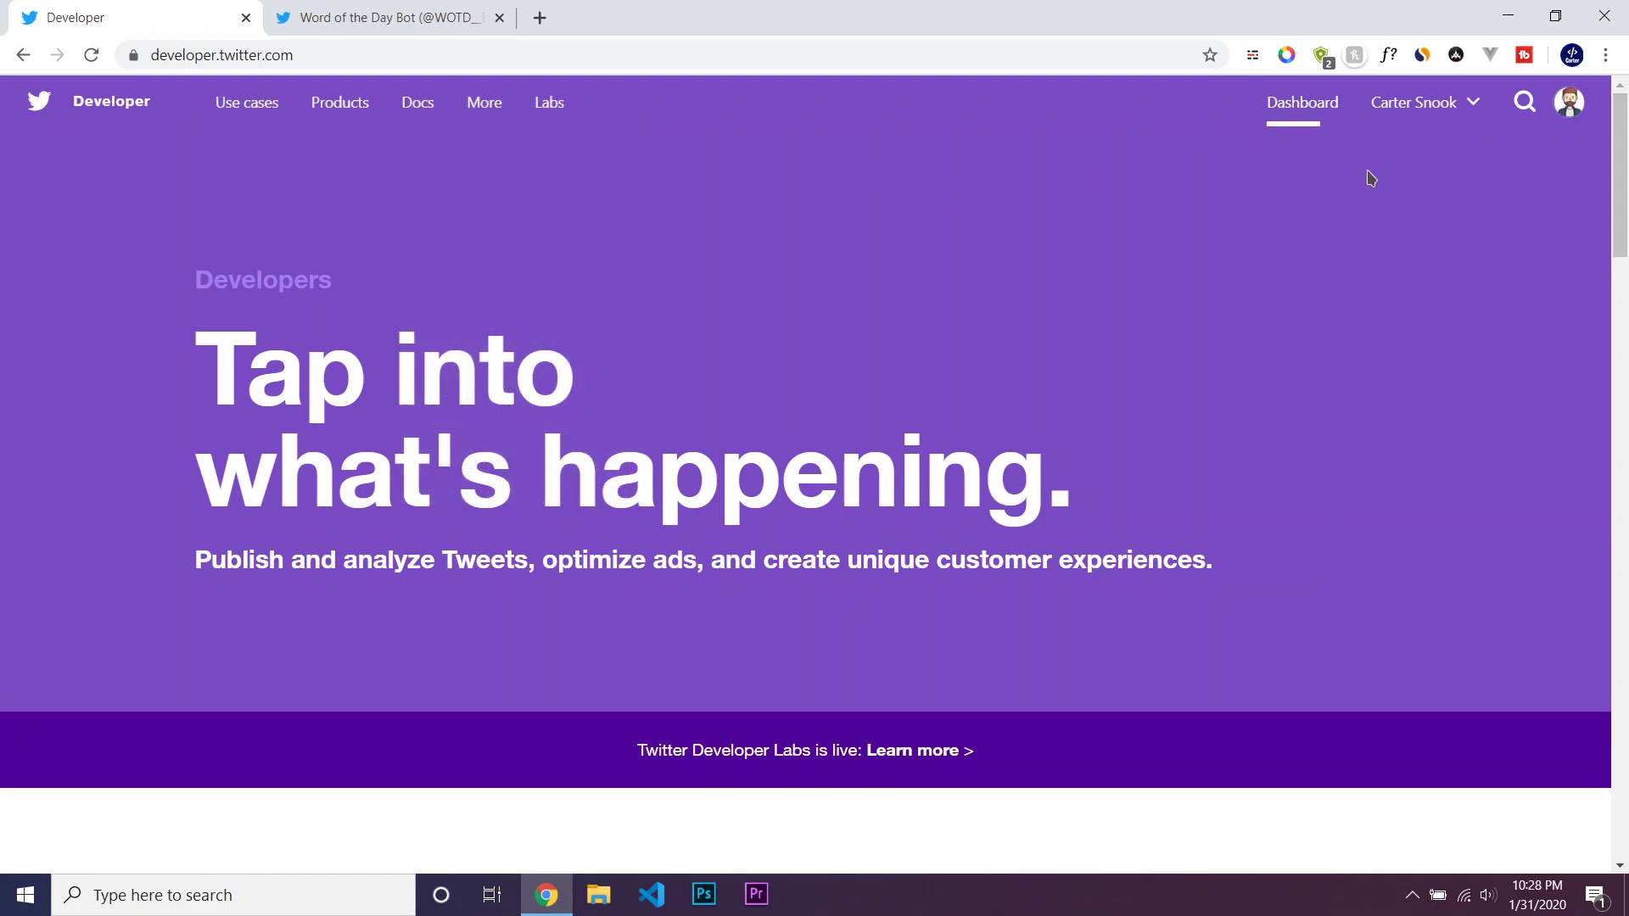
pyautogui.click(1281, 119)
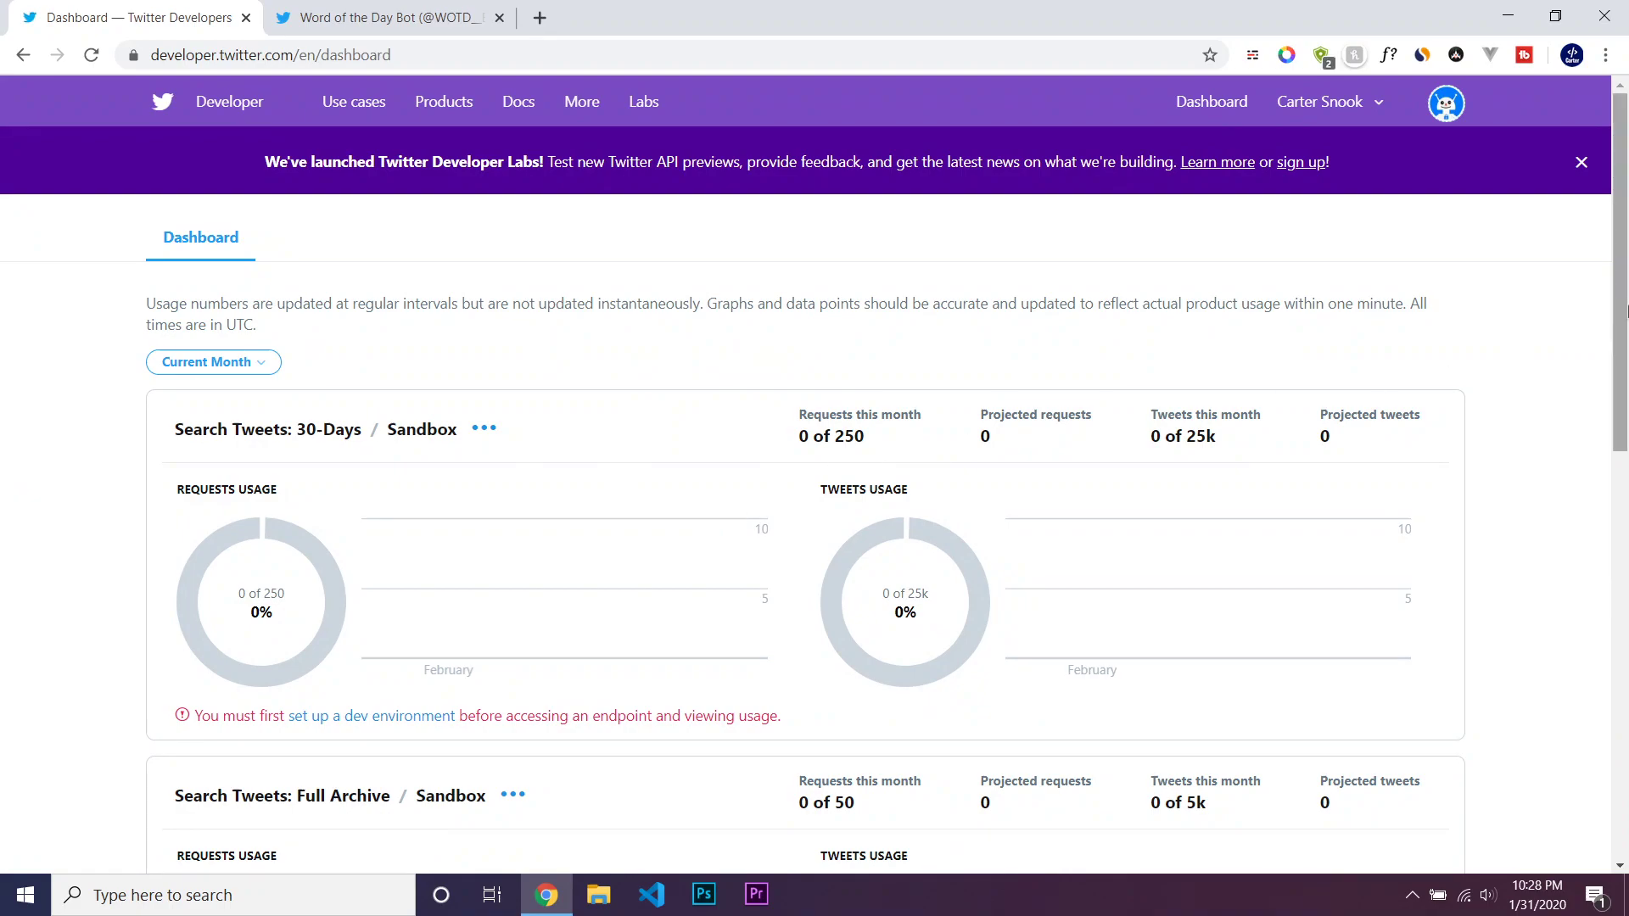
pyautogui.moveTo(1624, 310); pyautogui.dragTo(1593, 221)
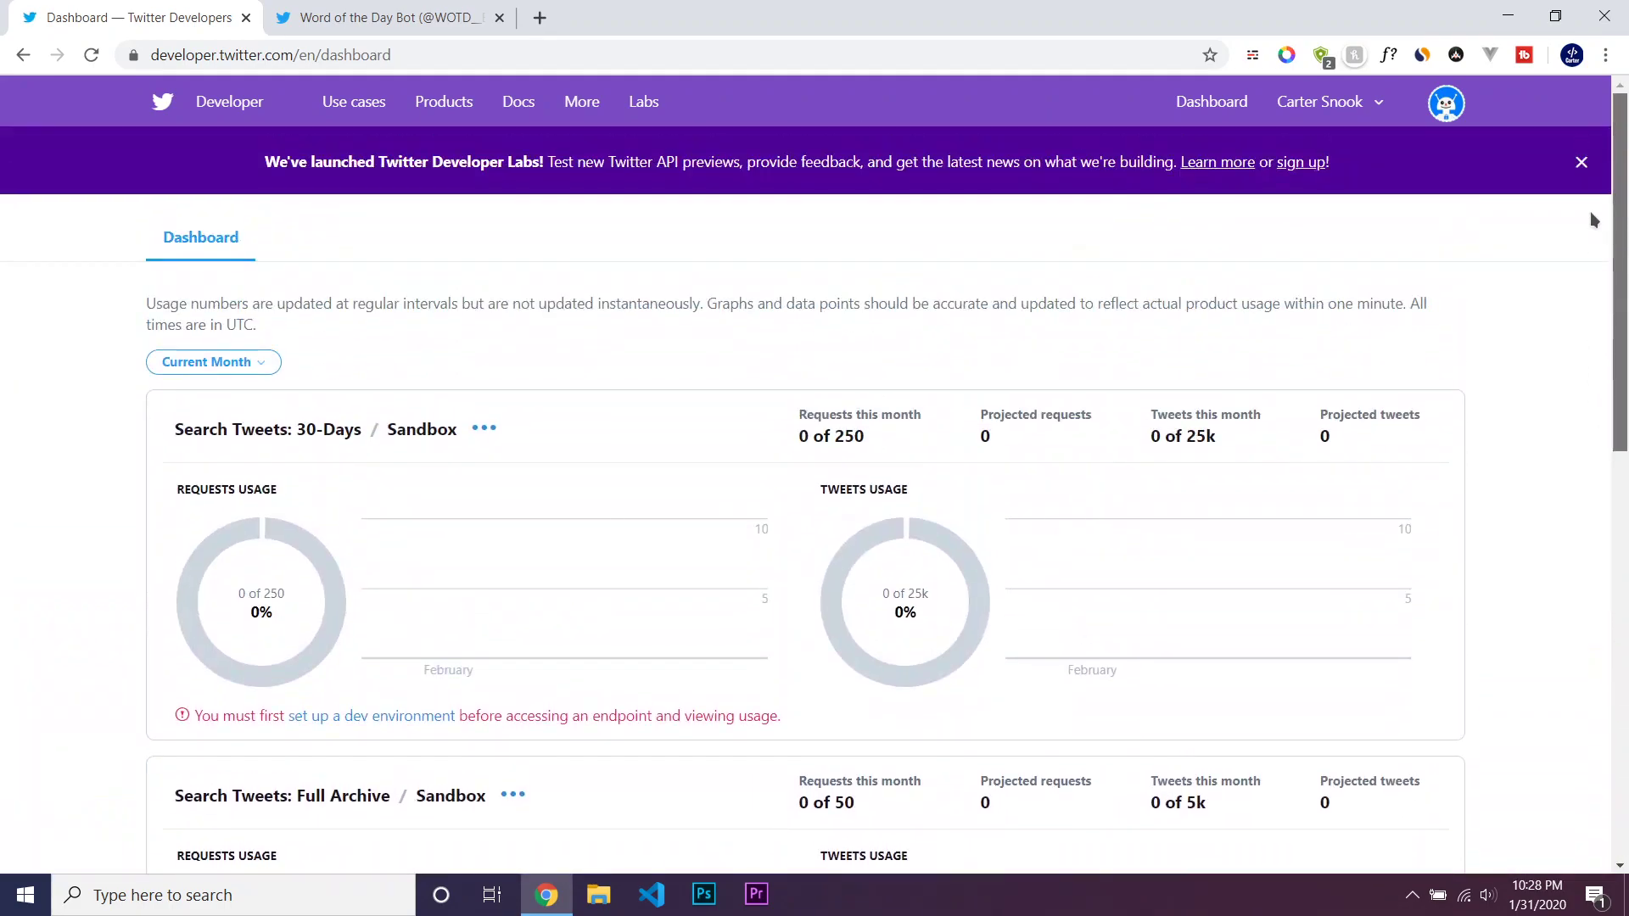
pyautogui.click(1582, 162)
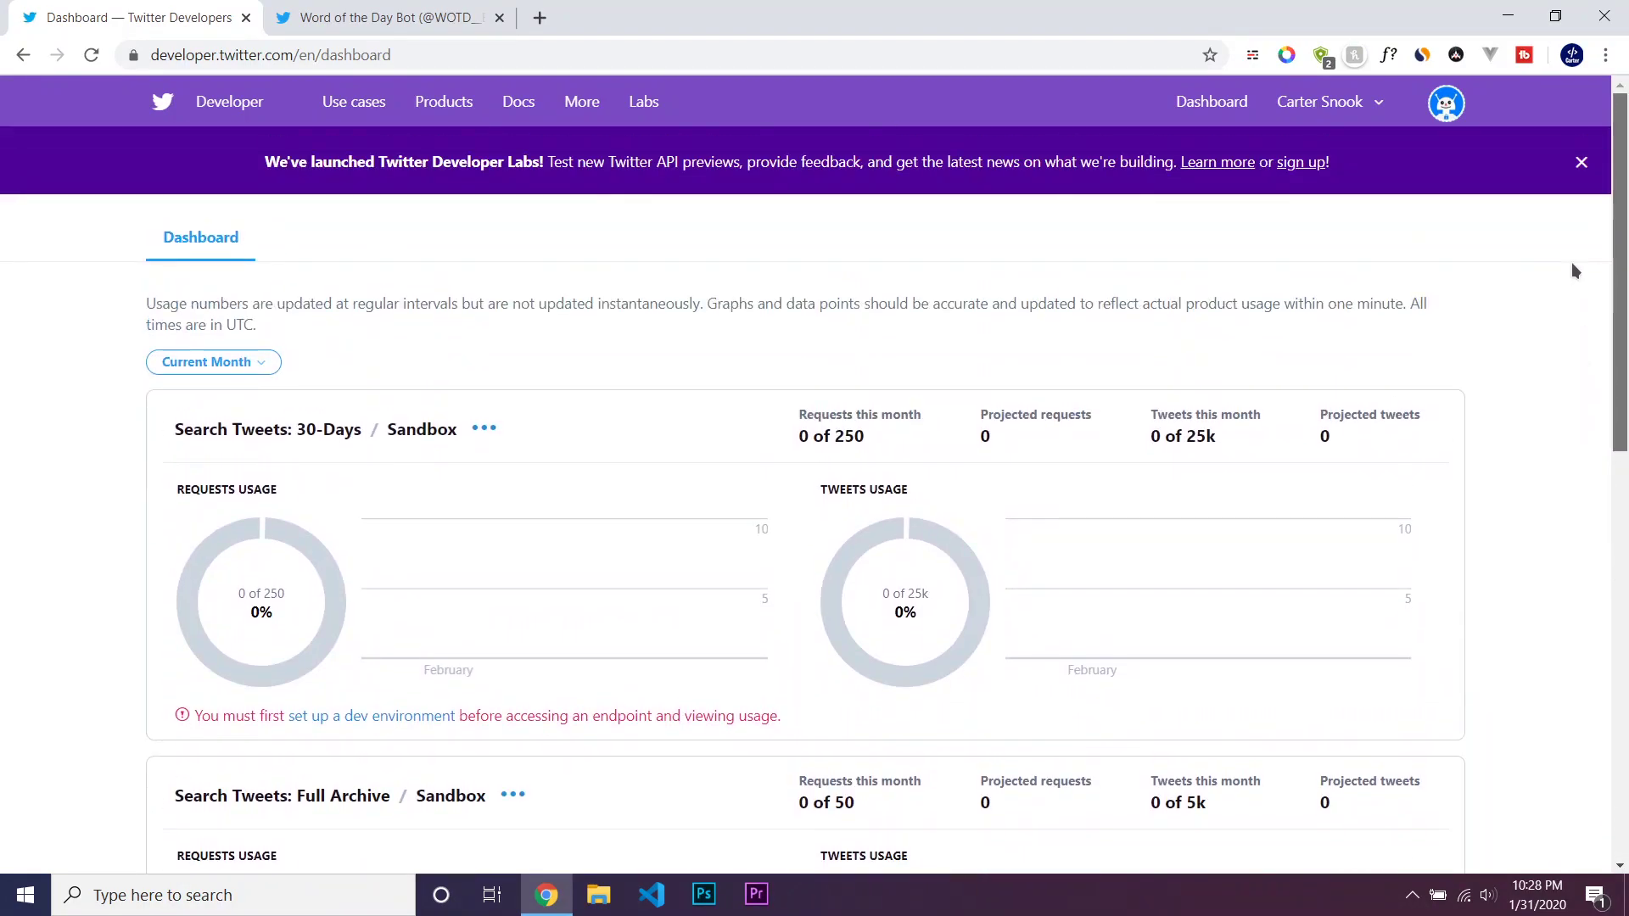
pyautogui.moveTo(1146, 439); pyautogui.dragTo(802, 407)
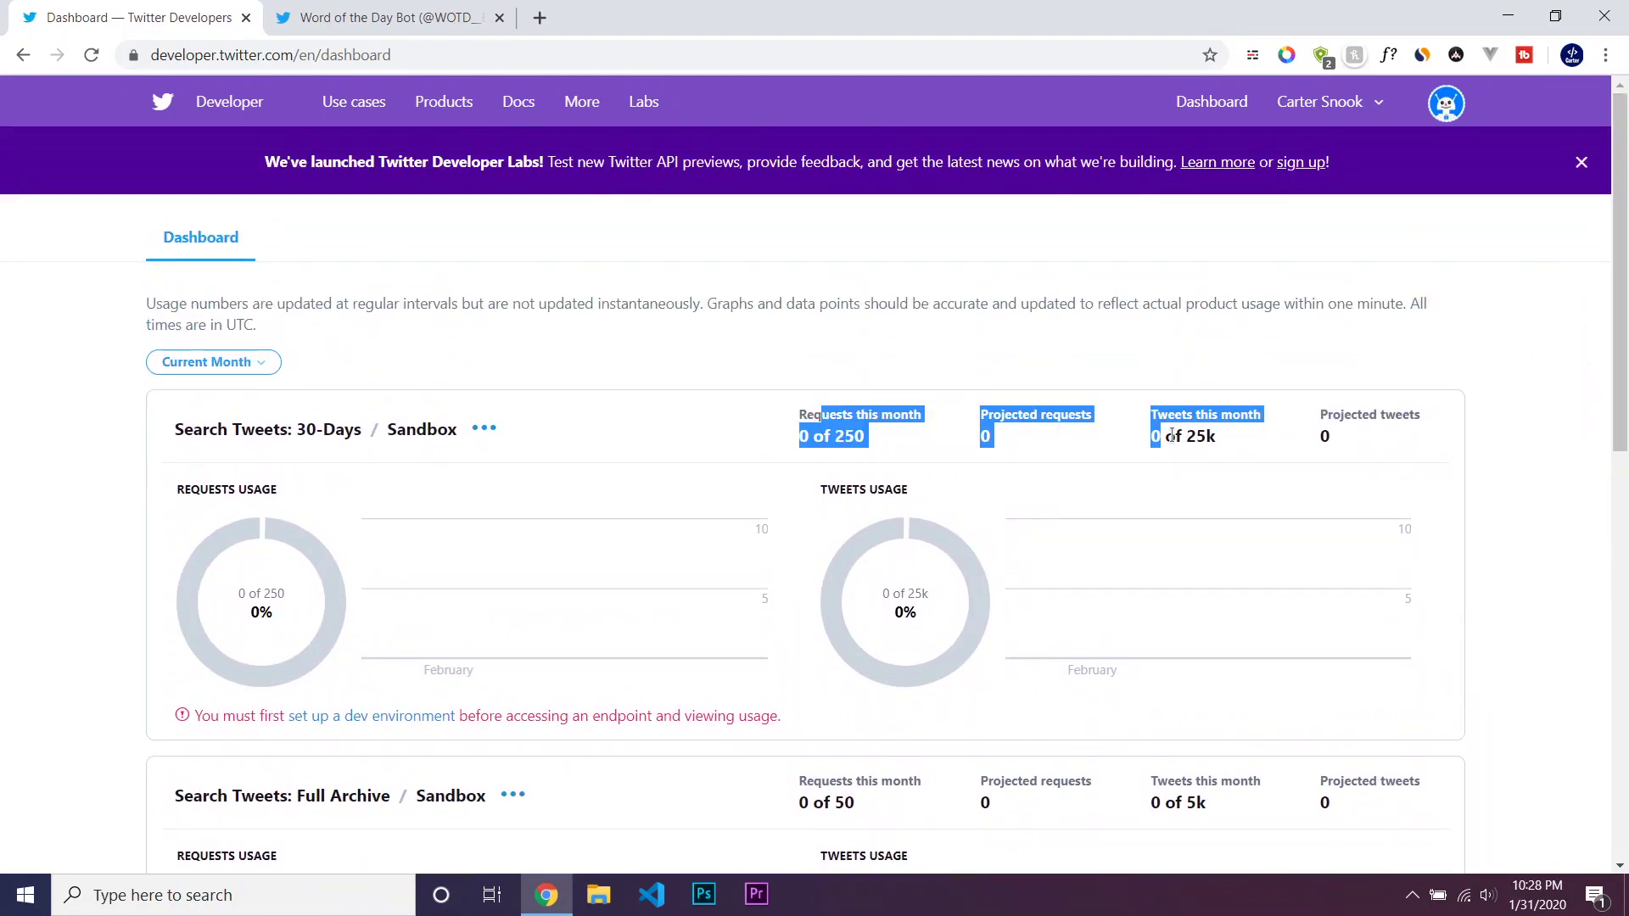
pyautogui.click(1433, 478)
pyautogui.moveTo(1627, 276); pyautogui.dragTo(1622, 212)
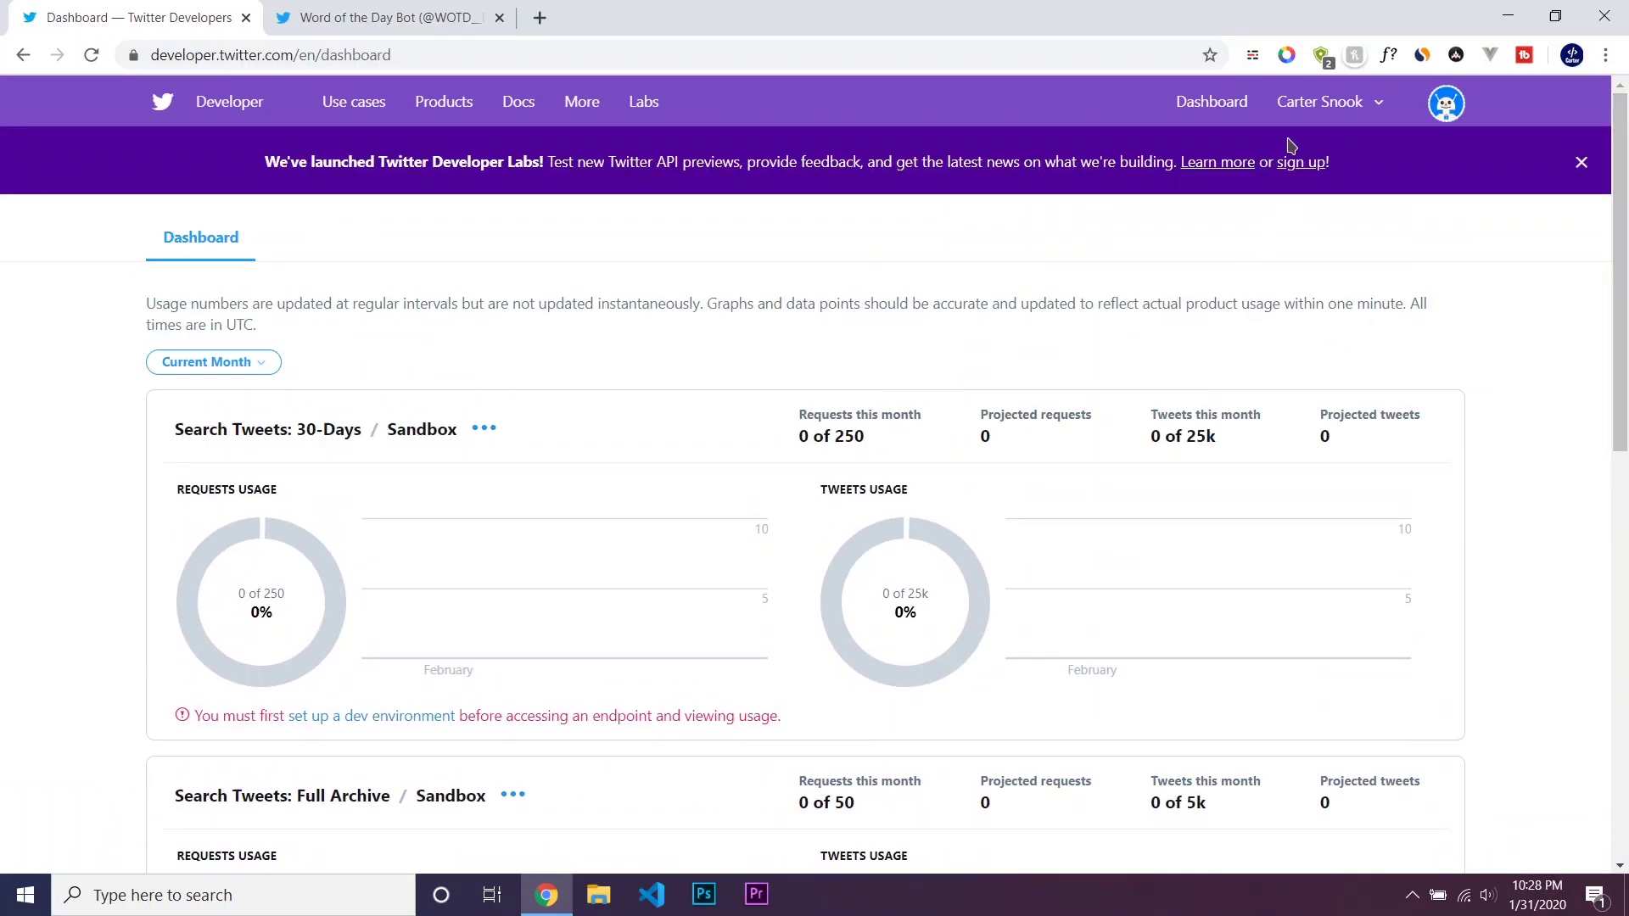
# Step: Open the developer account's Apps page and delete the existing Tutorial Word of the Day Bot app
pyautogui.click(1328, 105)
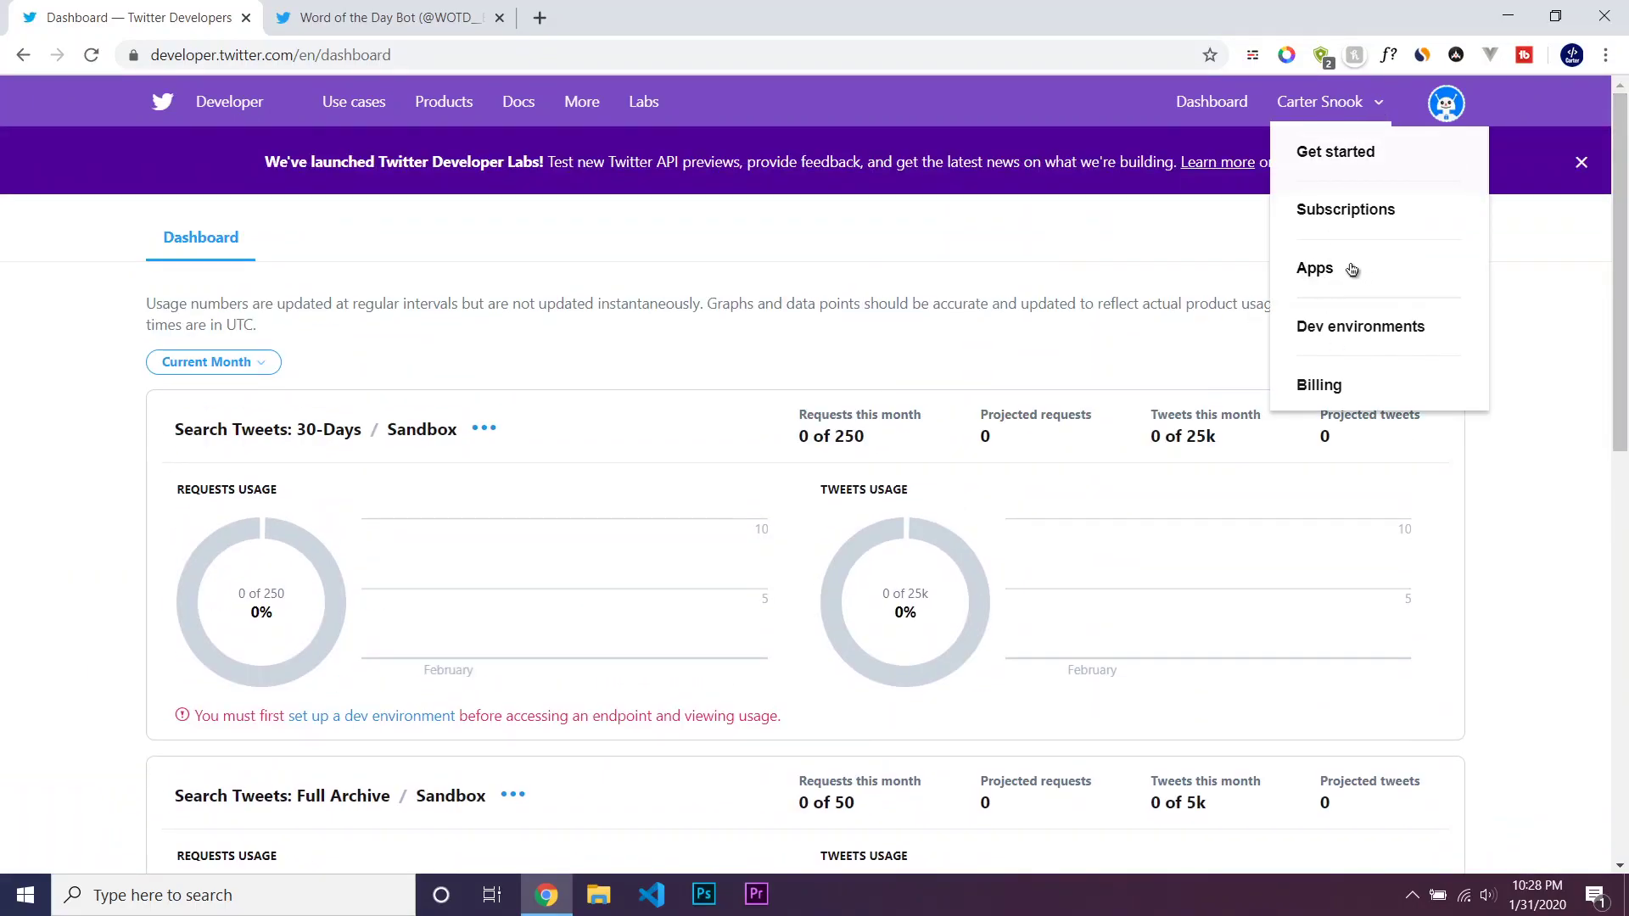
pyautogui.click(1320, 268)
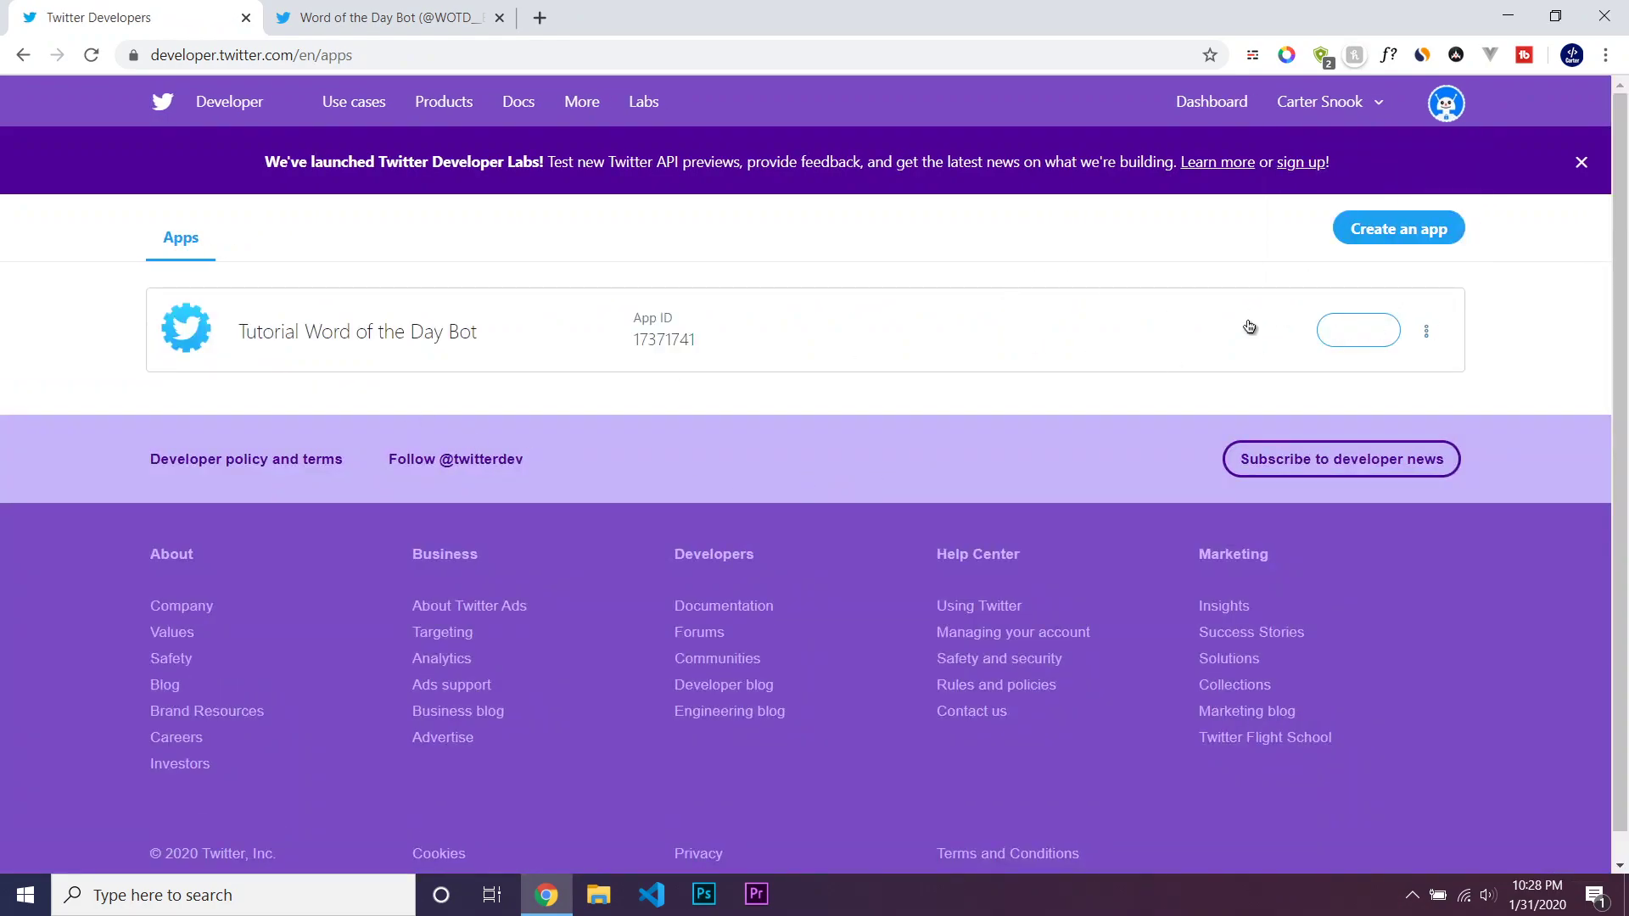
pyautogui.click(1427, 332)
pyautogui.click(1448, 373)
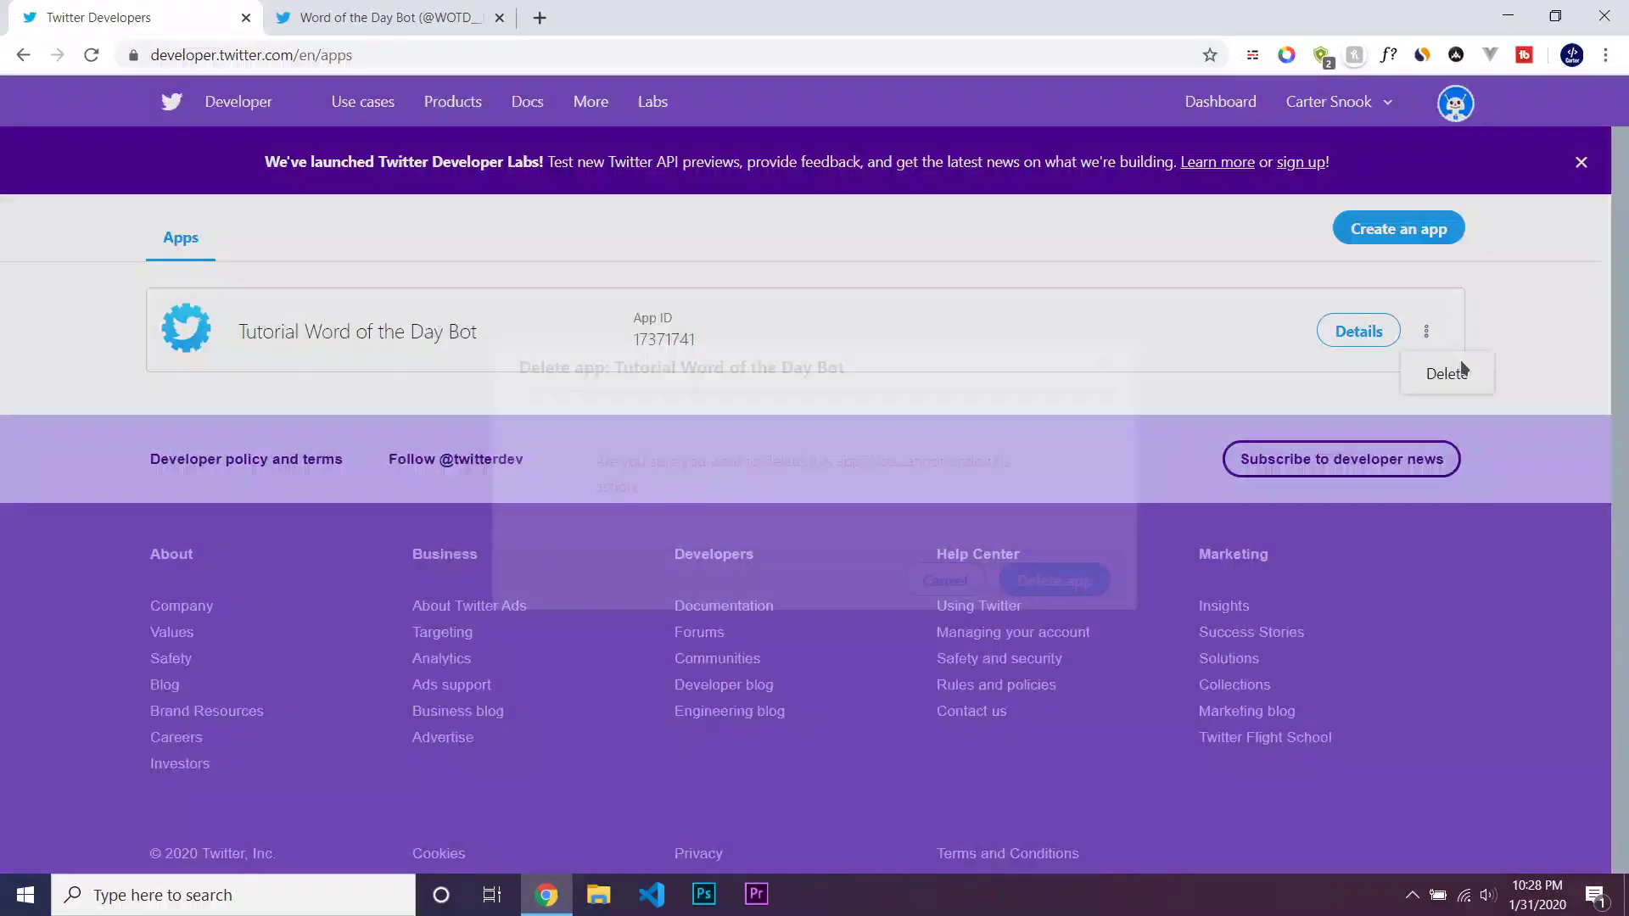
pyautogui.click(1044, 583)
# Step: Start creating a new app and name it "Tutorial Word of the Day Bot"
pyautogui.click(1360, 240)
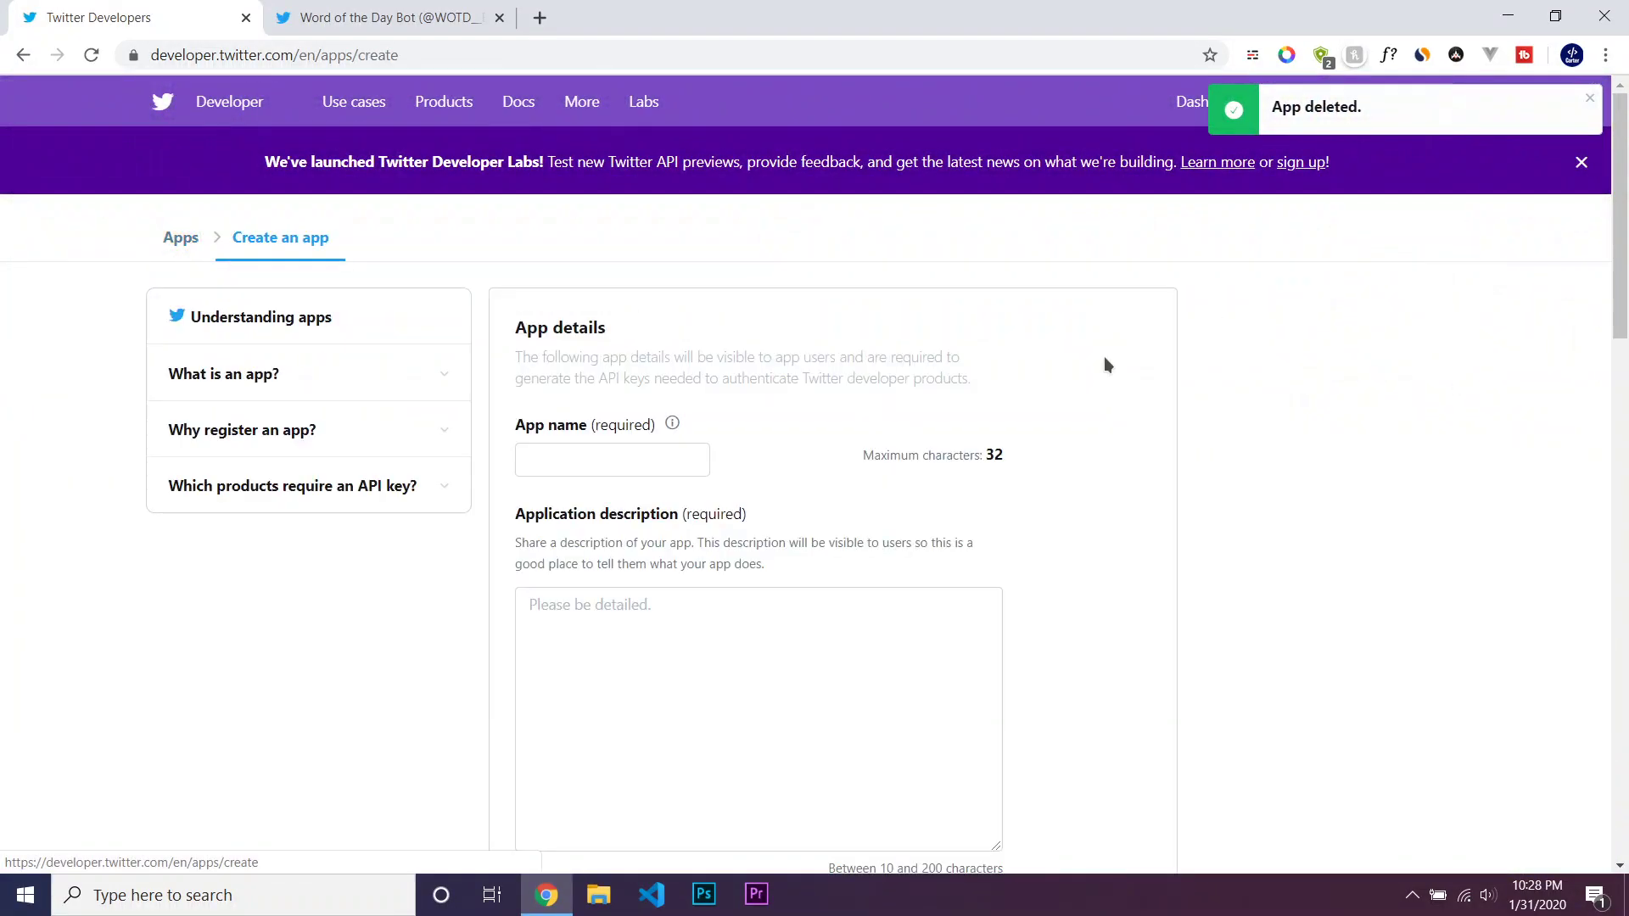
pyautogui.click(611, 450)
pyautogui.write('Tutori')
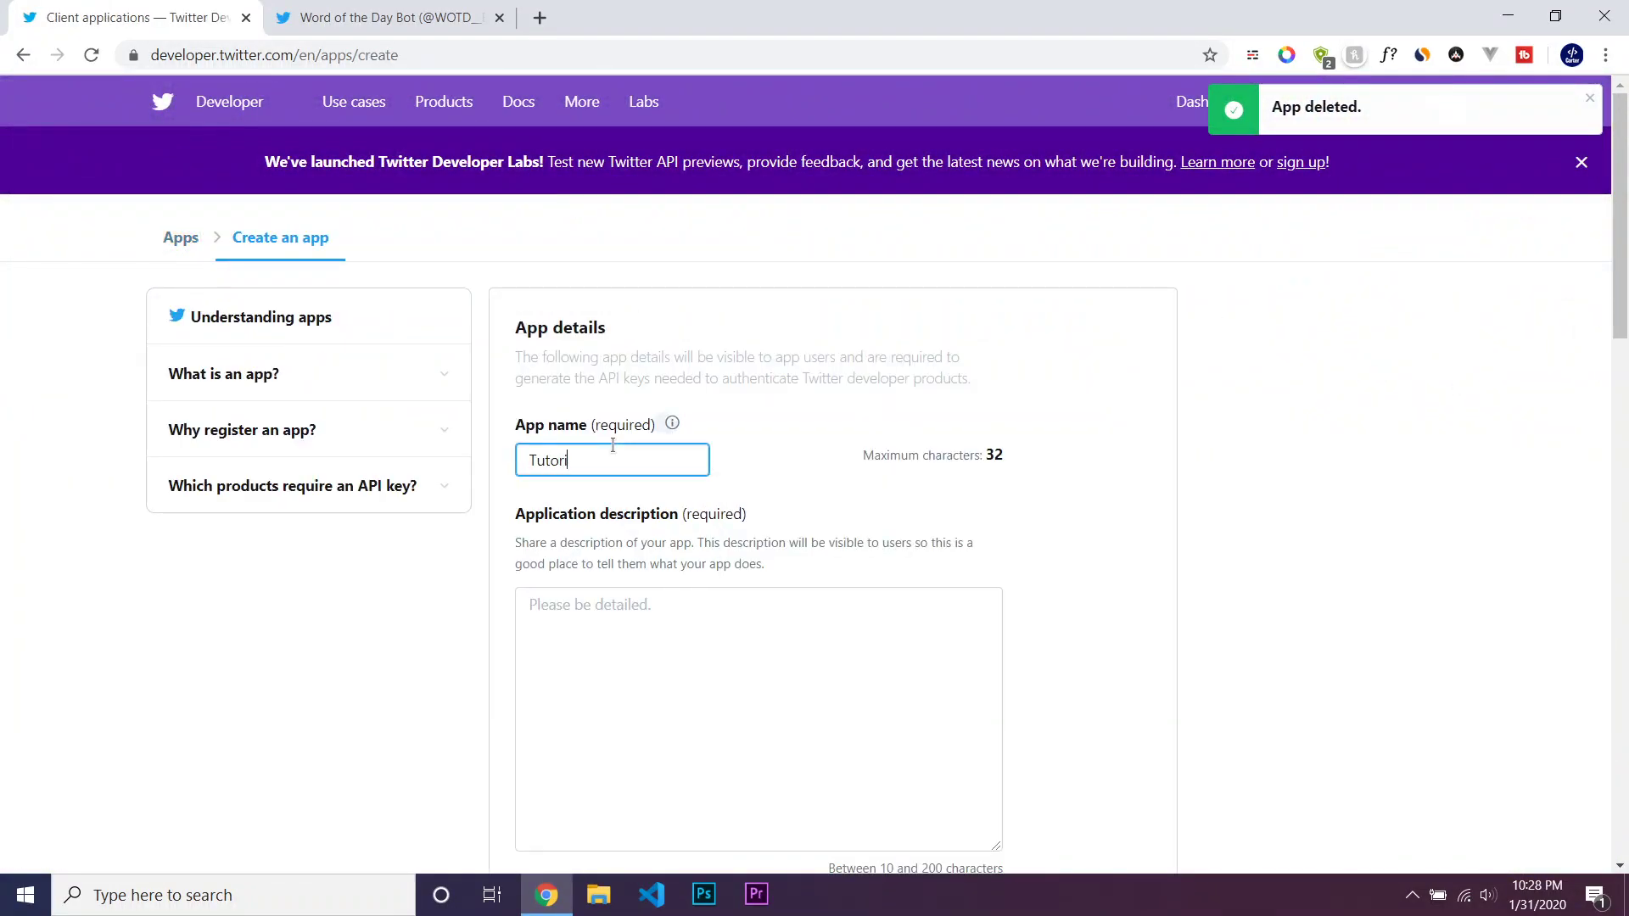
pyautogui.write('al Word of the Day Bot')
pyautogui.press('Tab')
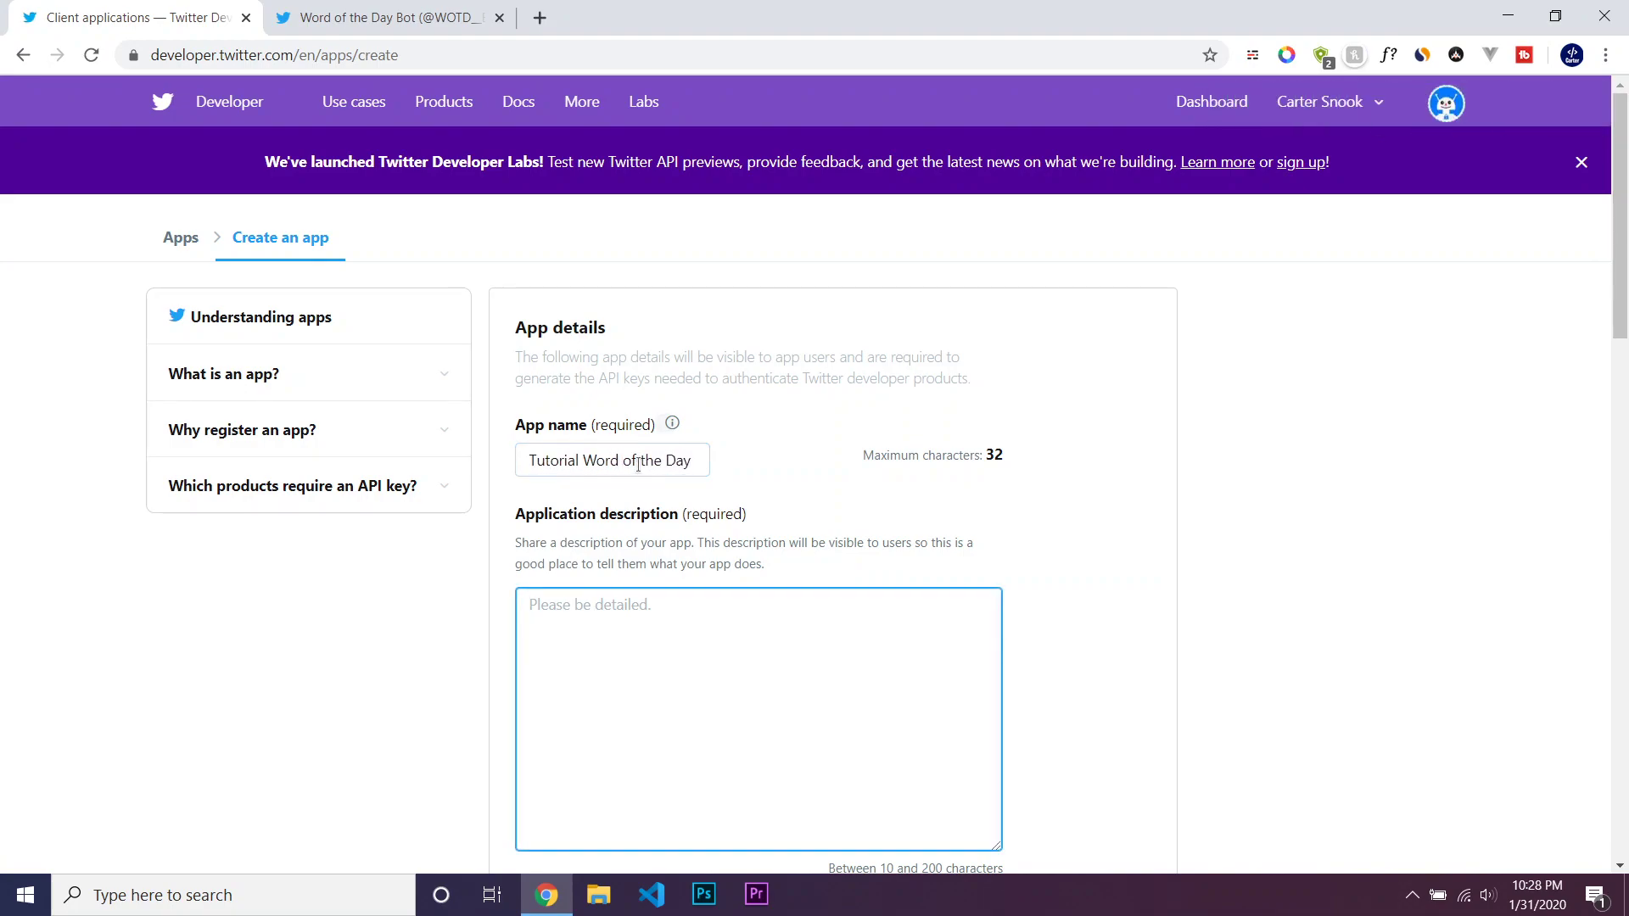
# Step: Set the application description to "Tutorial Word of the Day Bot posts a tweet every day with a new word and its definition" and copy it
pyautogui.tripleClick(634, 463)
pyautogui.hotkey('ctrl', 'c')
pyautogui.press('Tab')
pyautogui.hotkey('ctrl', 'v')
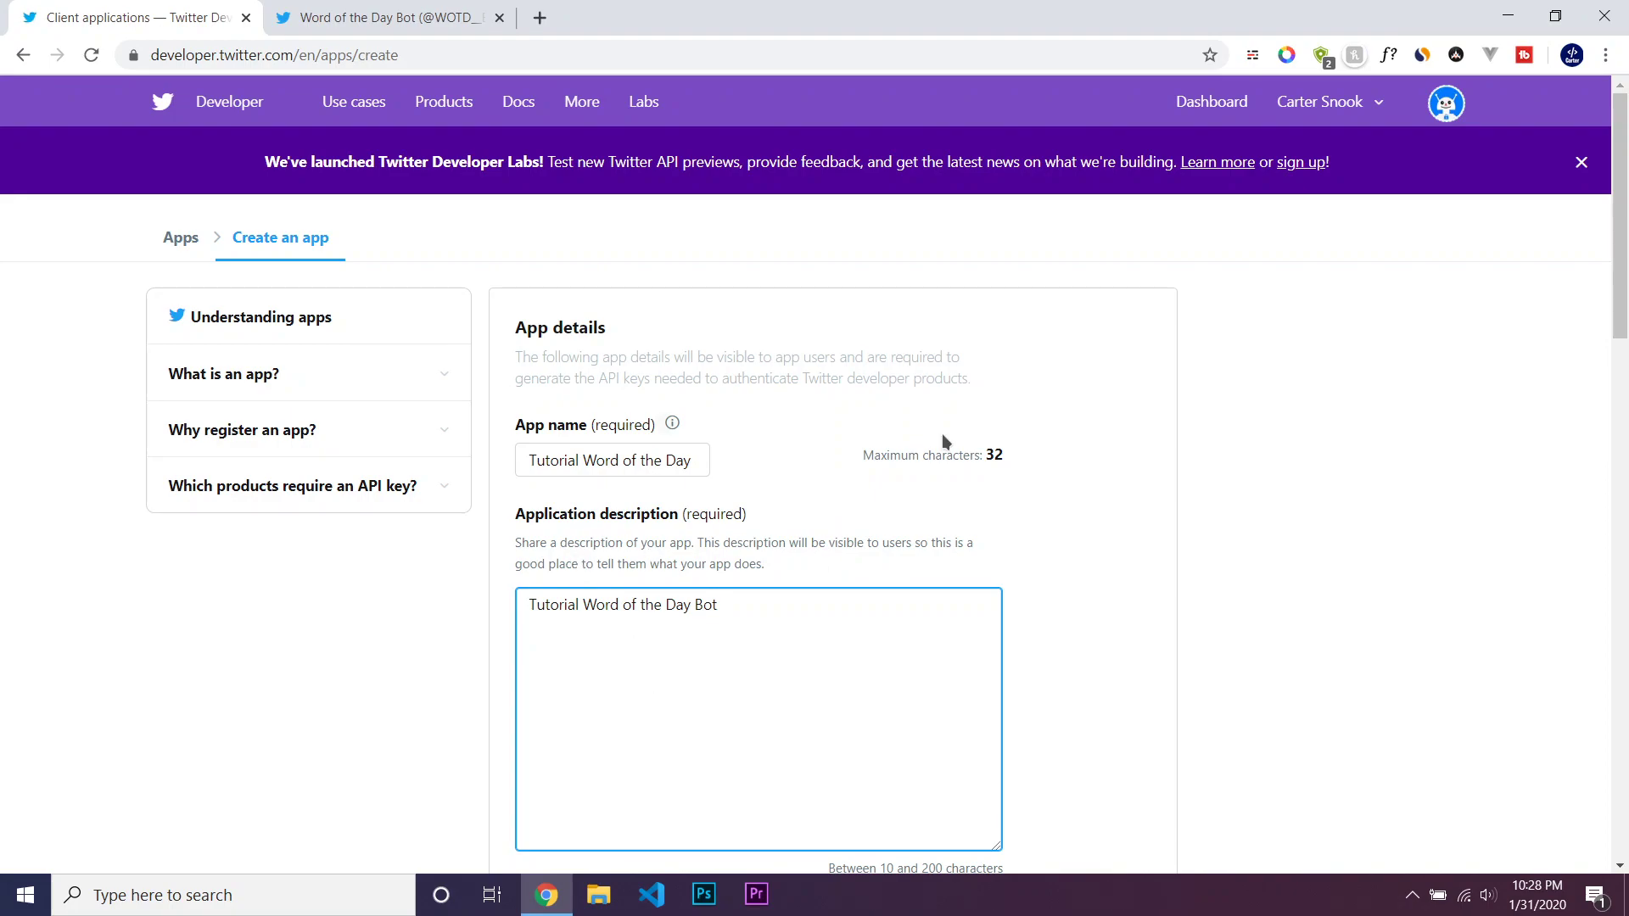
pyautogui.write('posts a tweet every day with a')
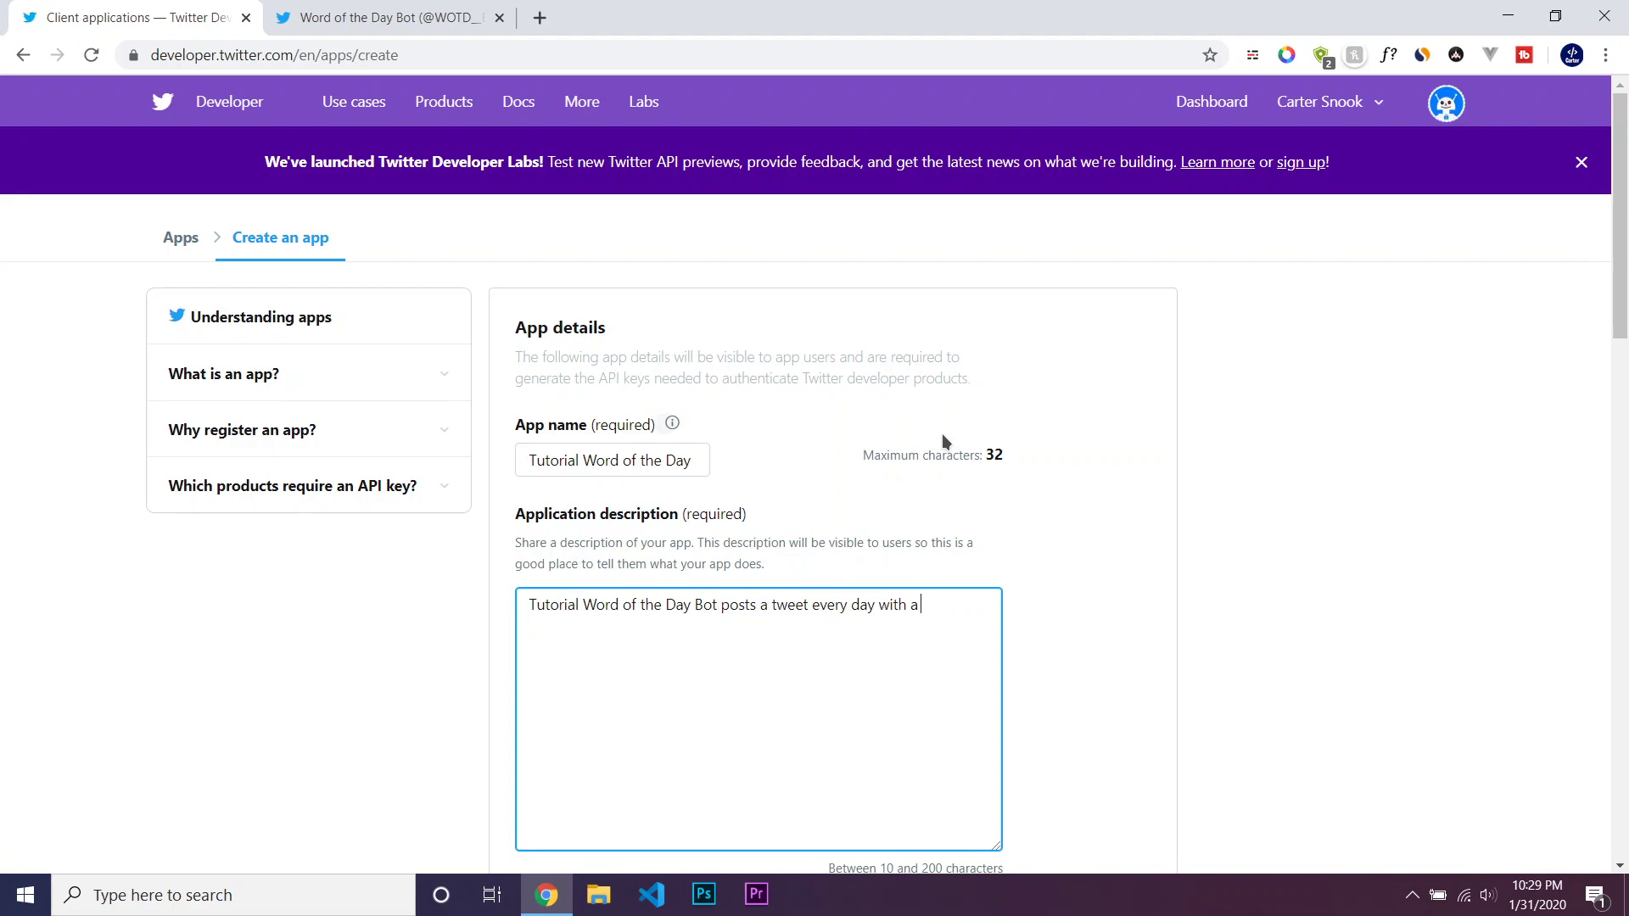
pyautogui.press('BackSpace')
pyautogui.write('a new word and its definition')
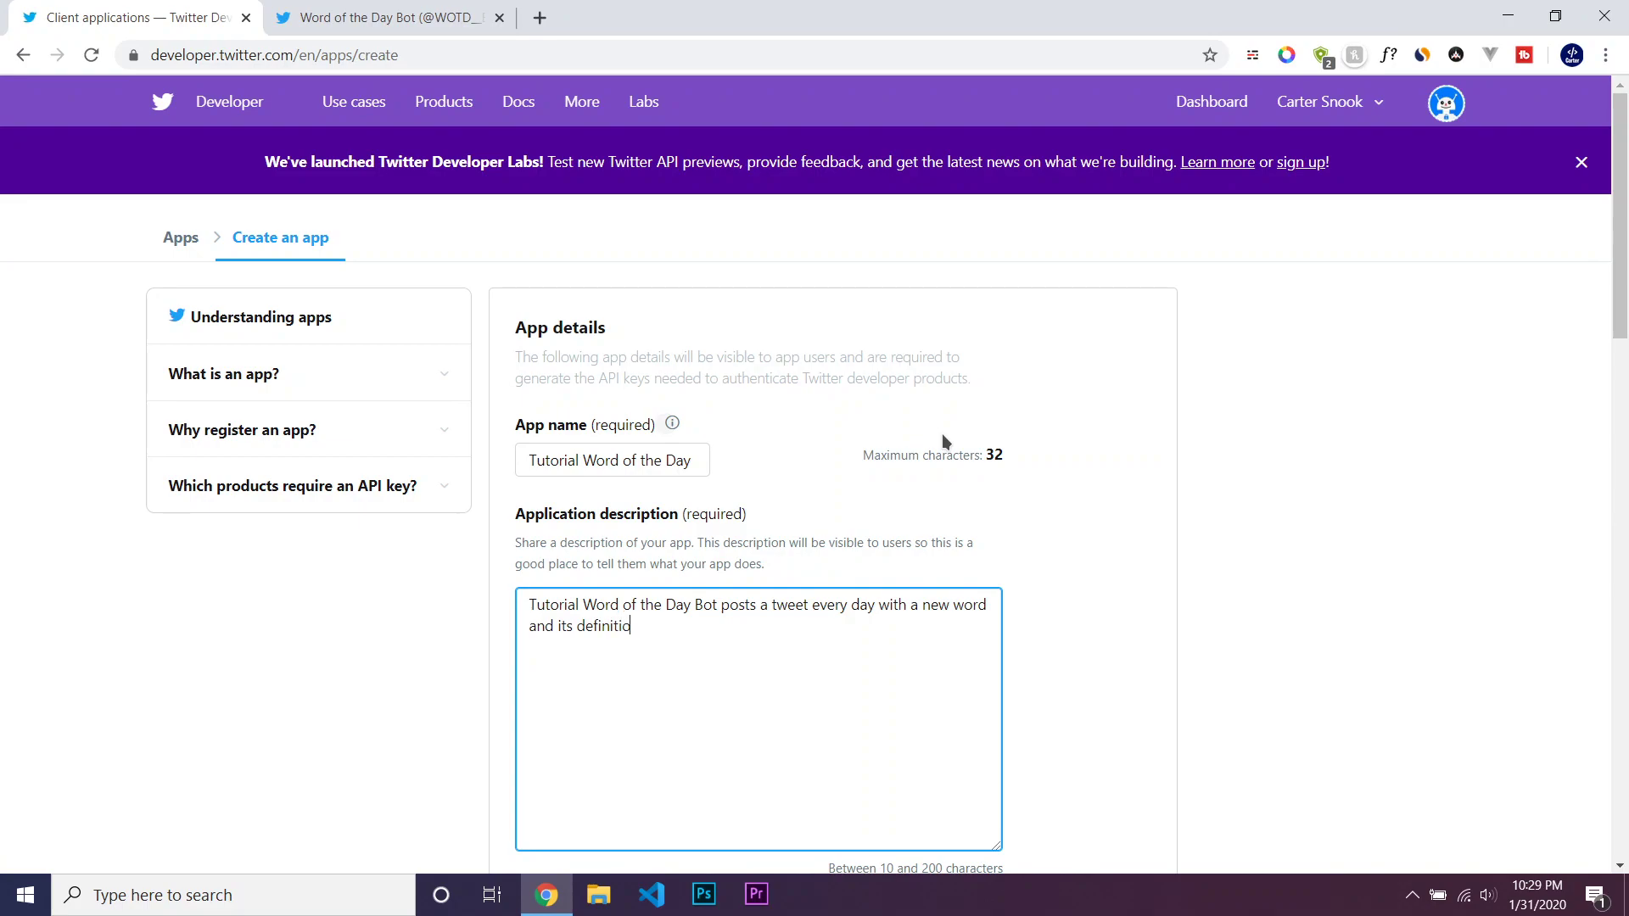
pyautogui.scroll(-4, 888, 583)
pyautogui.scroll(-1, 888, 592)
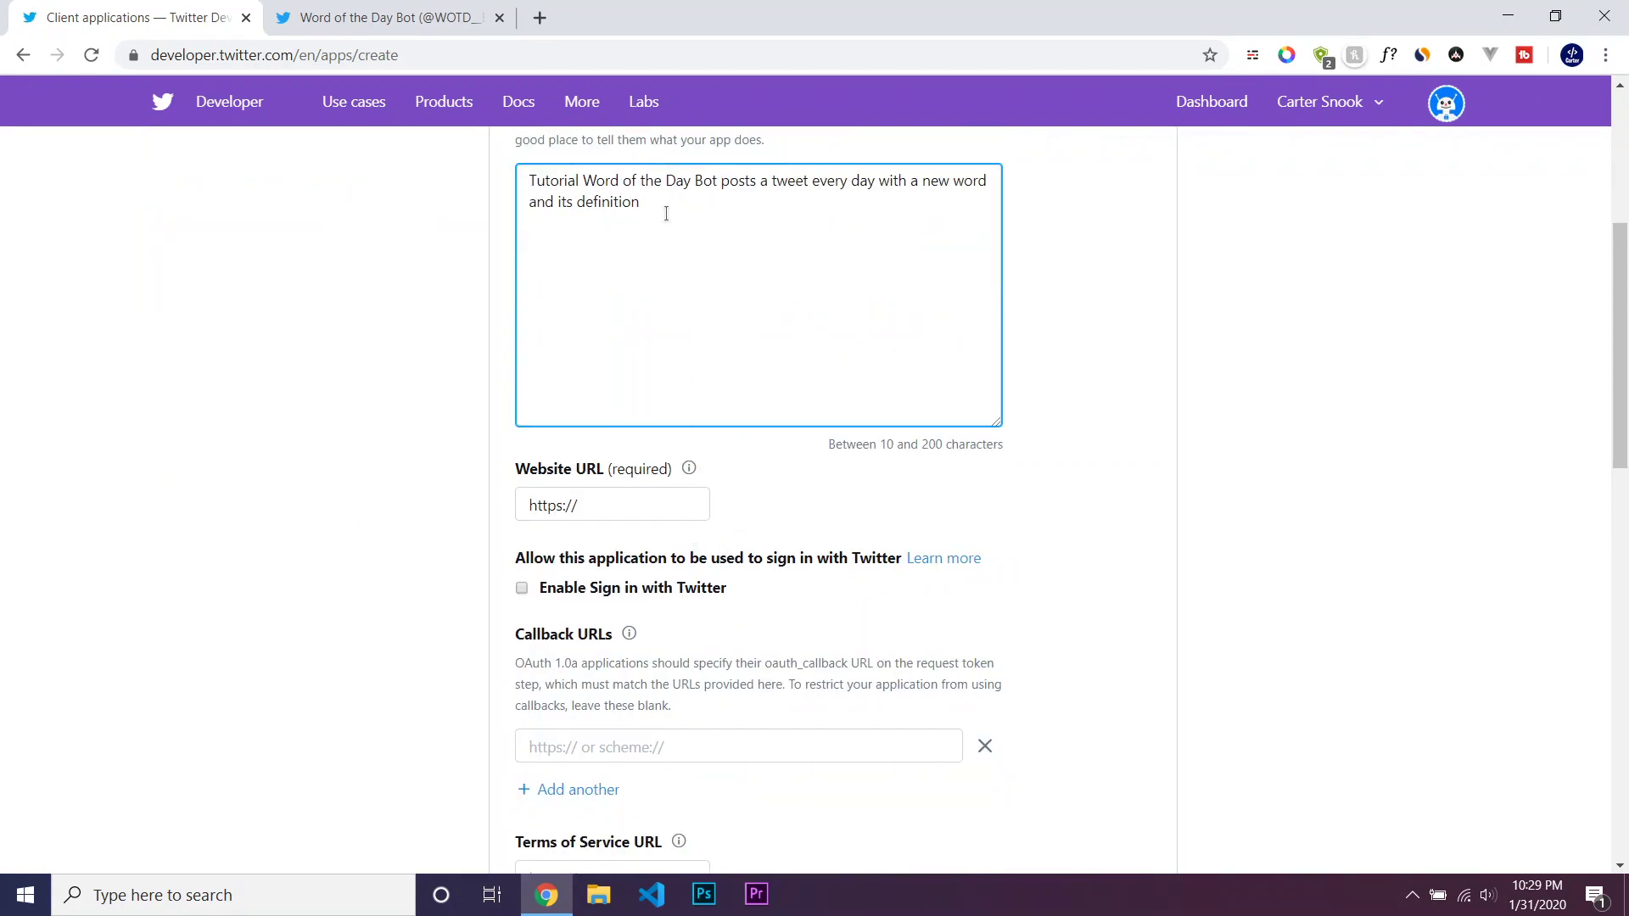
pyautogui.hotkey('ctrl', 'a')
pyautogui.hotkey('ctrl', 'c')
pyautogui.click(1168, 444)
# Step: Enter the account owner's YouTube channel address as the app's required website URL
pyautogui.scroll(-2, 702, 511)
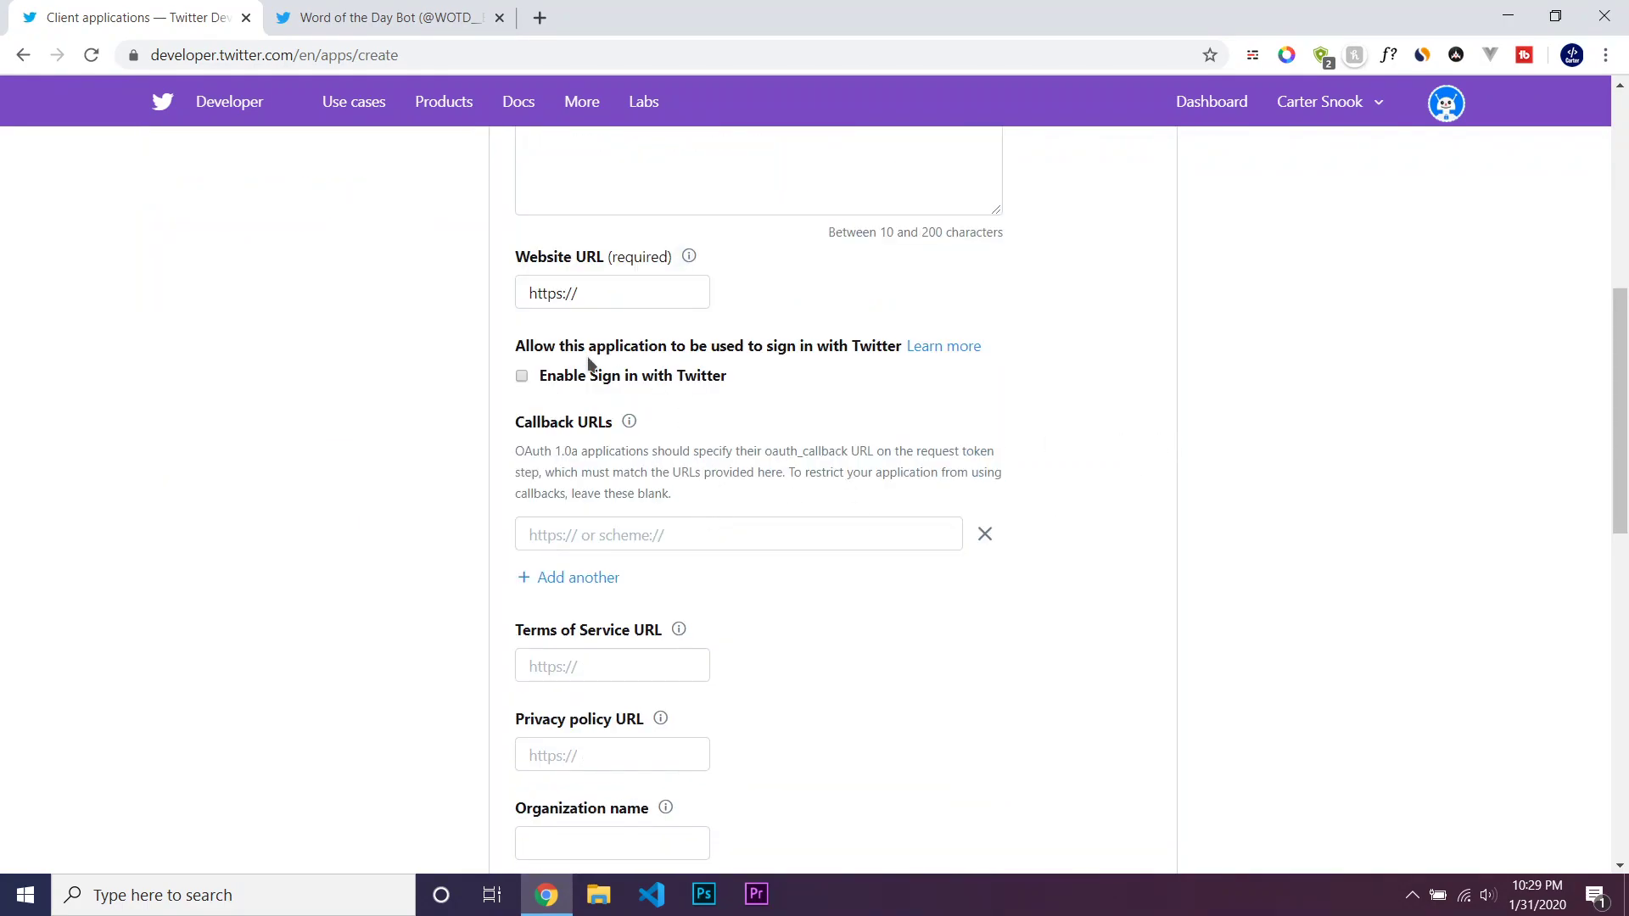
pyautogui.click(676, 283)
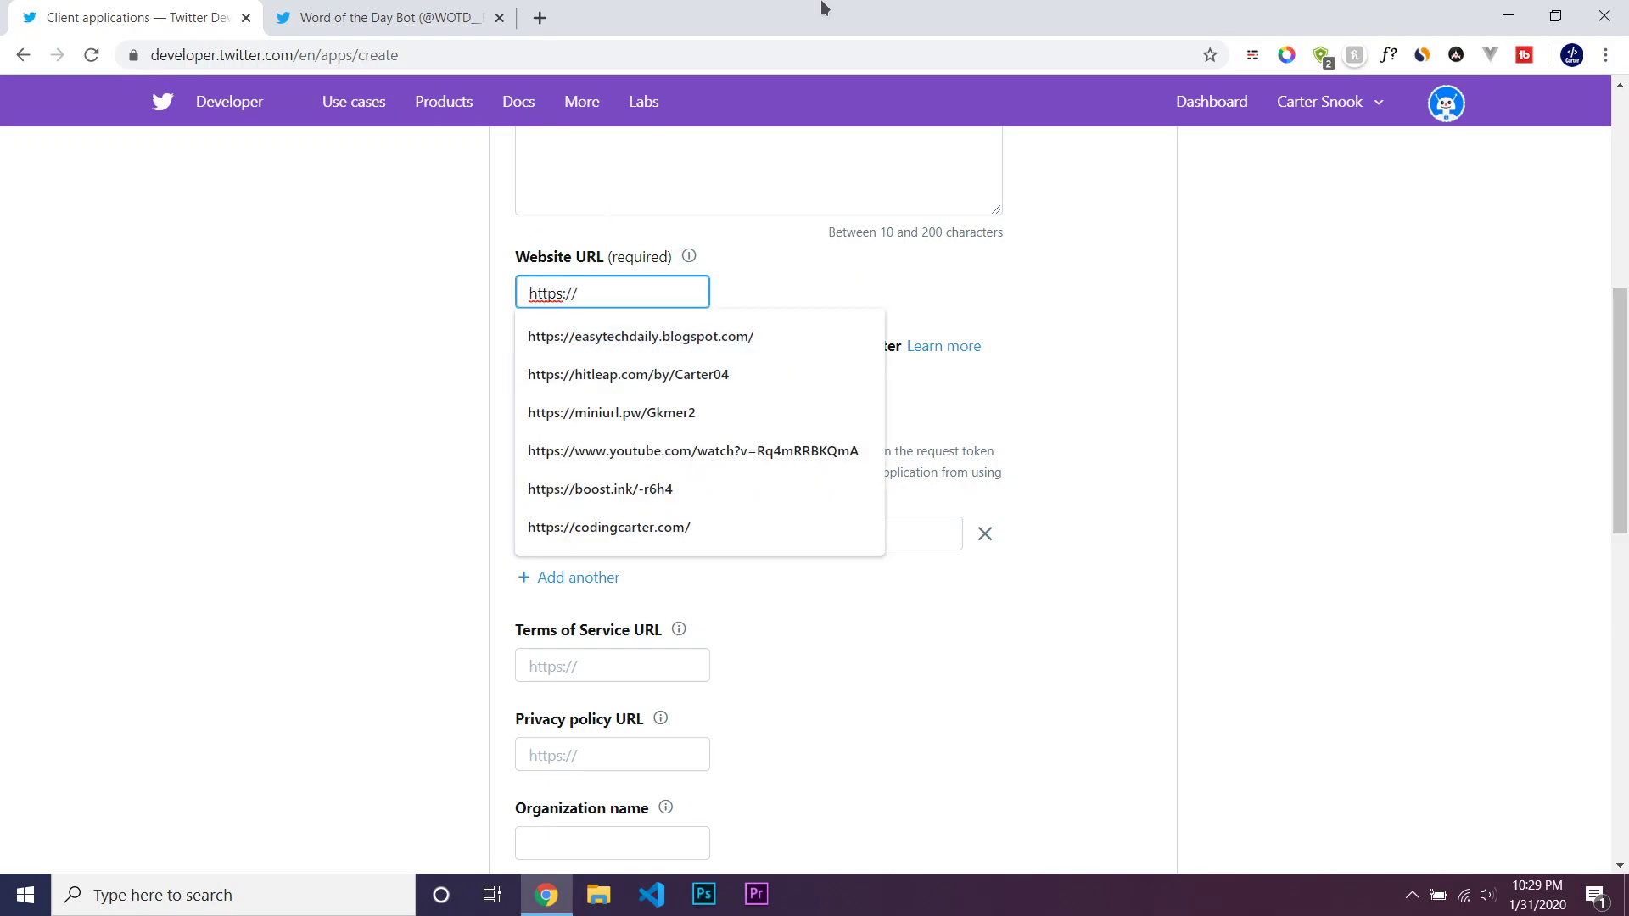
pyautogui.write('https://yo')
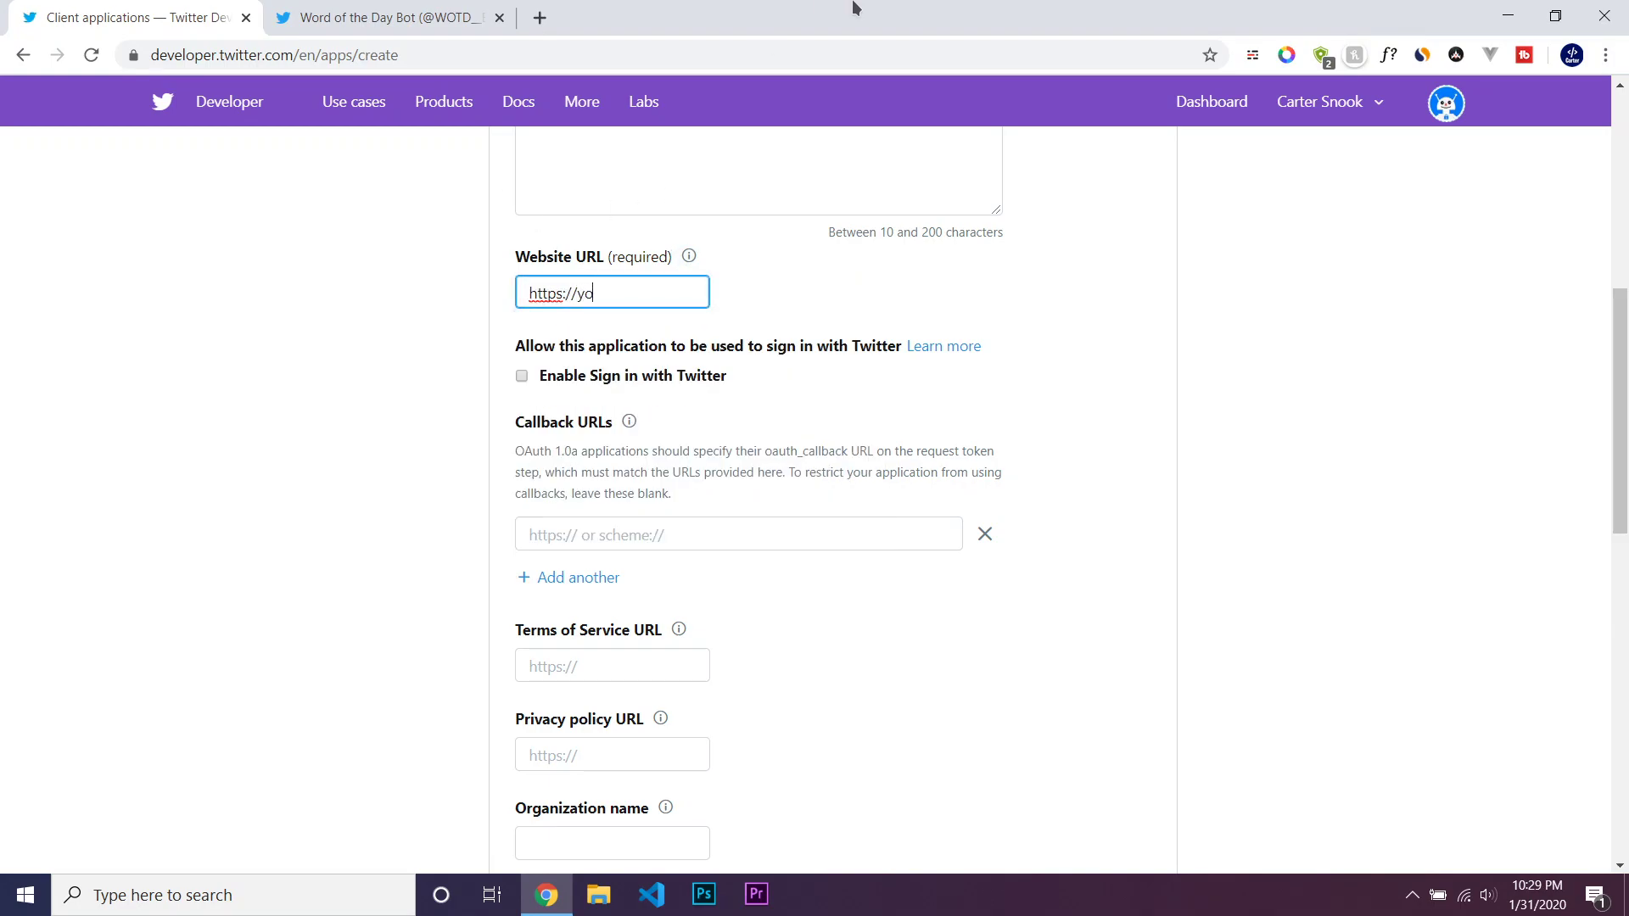
pyautogui.write('utube.com/C')
pyautogui.write('arterSn')
# Step: Paste the copied description into the required explanation of how the app will be used
pyautogui.scroll(-5, 872, 451)
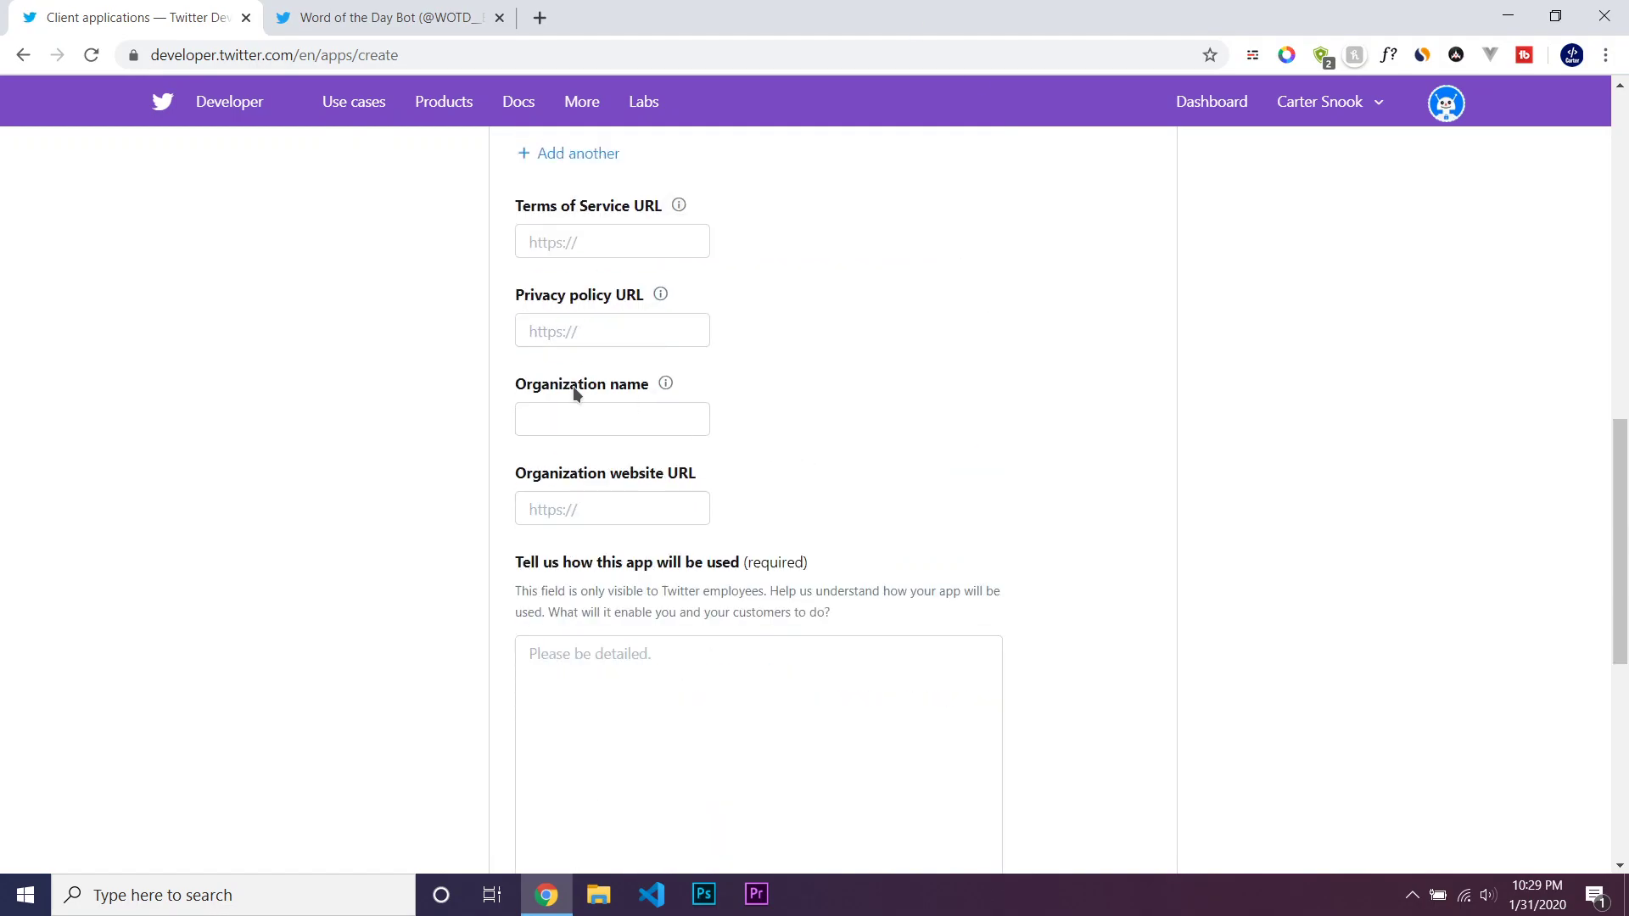
pyautogui.scroll(-1, 662, 441)
pyautogui.click(775, 476)
pyautogui.hotkey('ctrl', 'v')
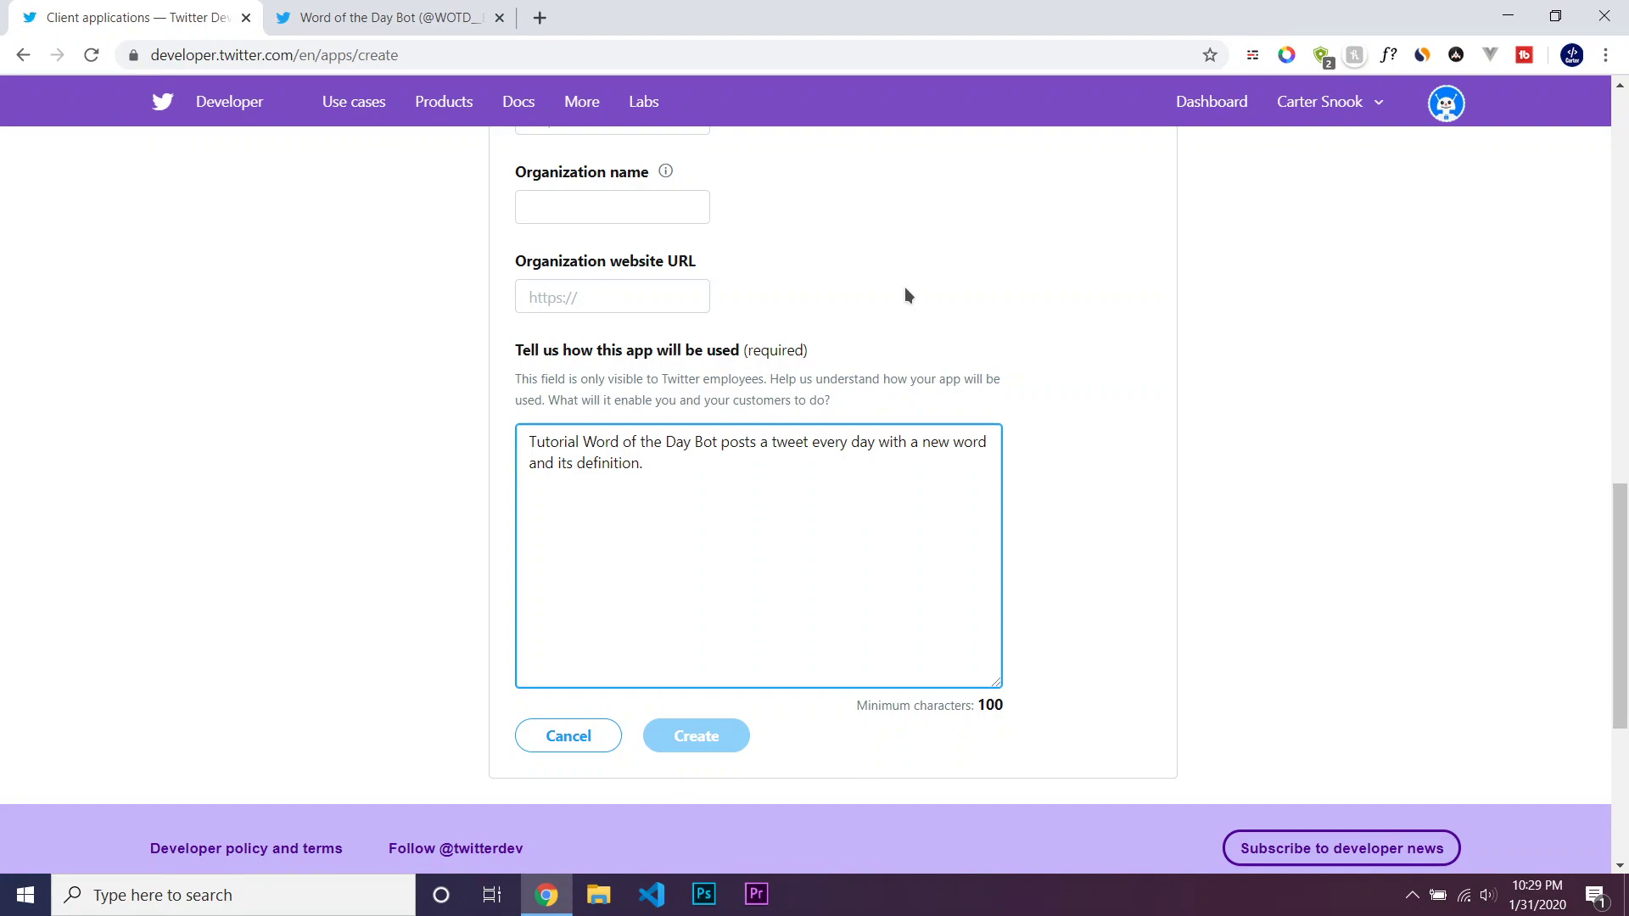
# Step: Extend the app usage explanation with "We will be using the Twitter API to programmatically post these tweets."
pyautogui.write('We will be using teh')
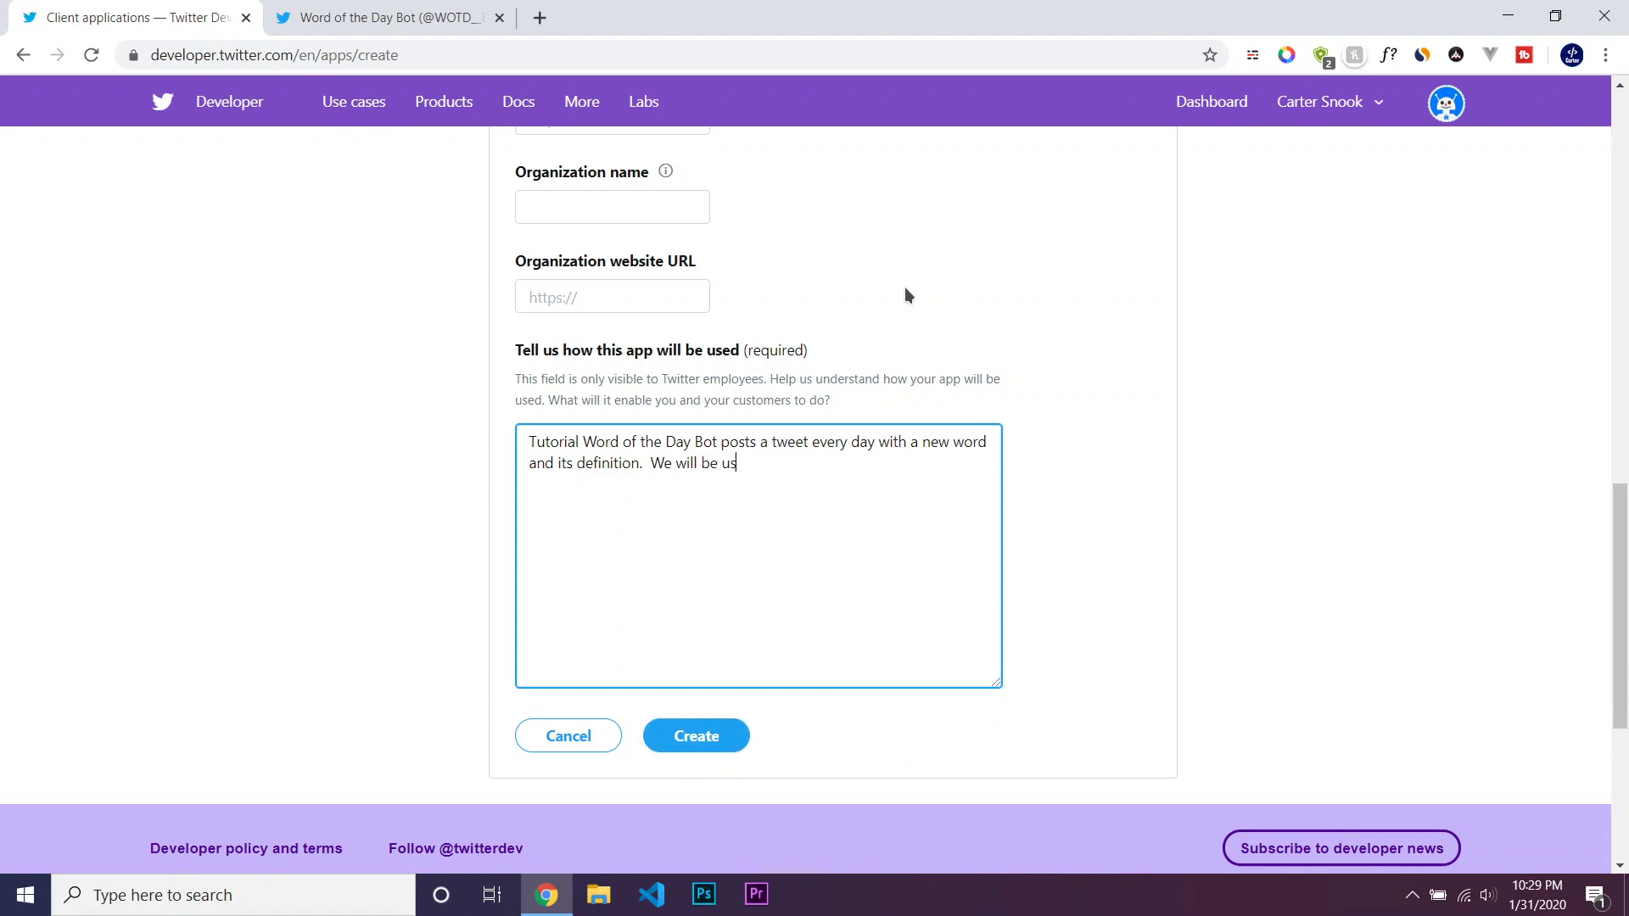
pyautogui.press('BackSpace')
pyautogui.press('BackSpace')
pyautogui.write('he Twit')
pyautogui.write('ter API to psots')
pyautogui.press('BackSpace')
pyautogui.press('BackSpace')
pyautogui.press('BackSpace')
pyautogui.press('BackSpace')
pyautogui.write('rogrammatically ')
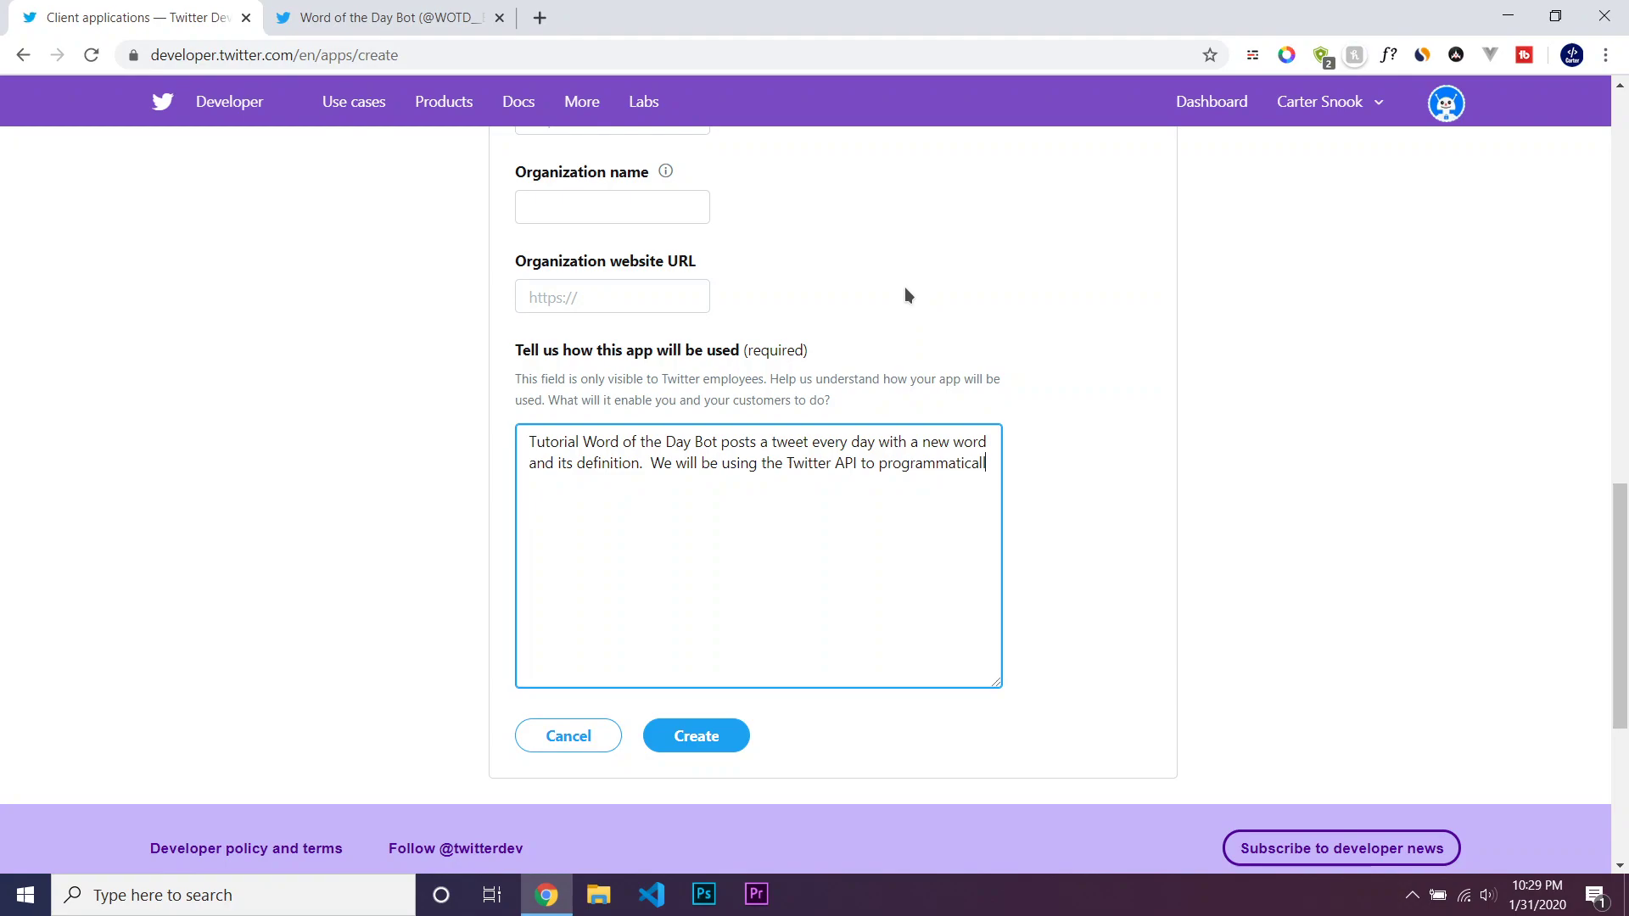
pyautogui.write('post')
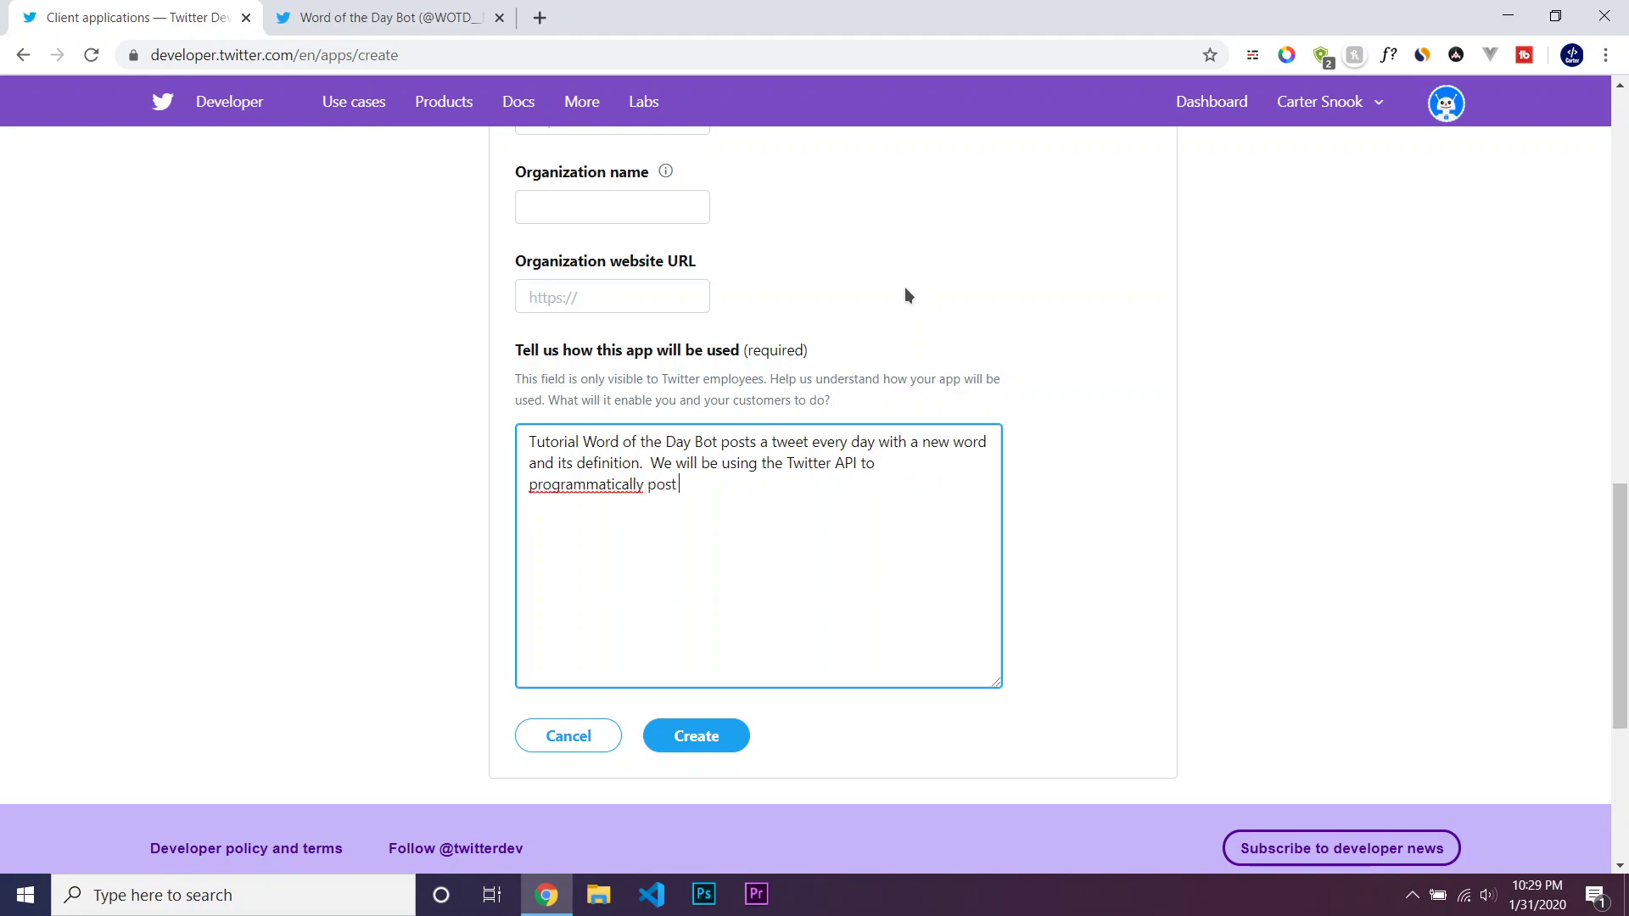
pyautogui.write(' these tweets')
pyautogui.rightClick(597, 483)
pyautogui.click(750, 469)
# Step: Create the app from the completed form and dismiss the creation and default-icon notices
pyautogui.scroll(5, 831, 622)
pyautogui.scroll(-9, 796, 492)
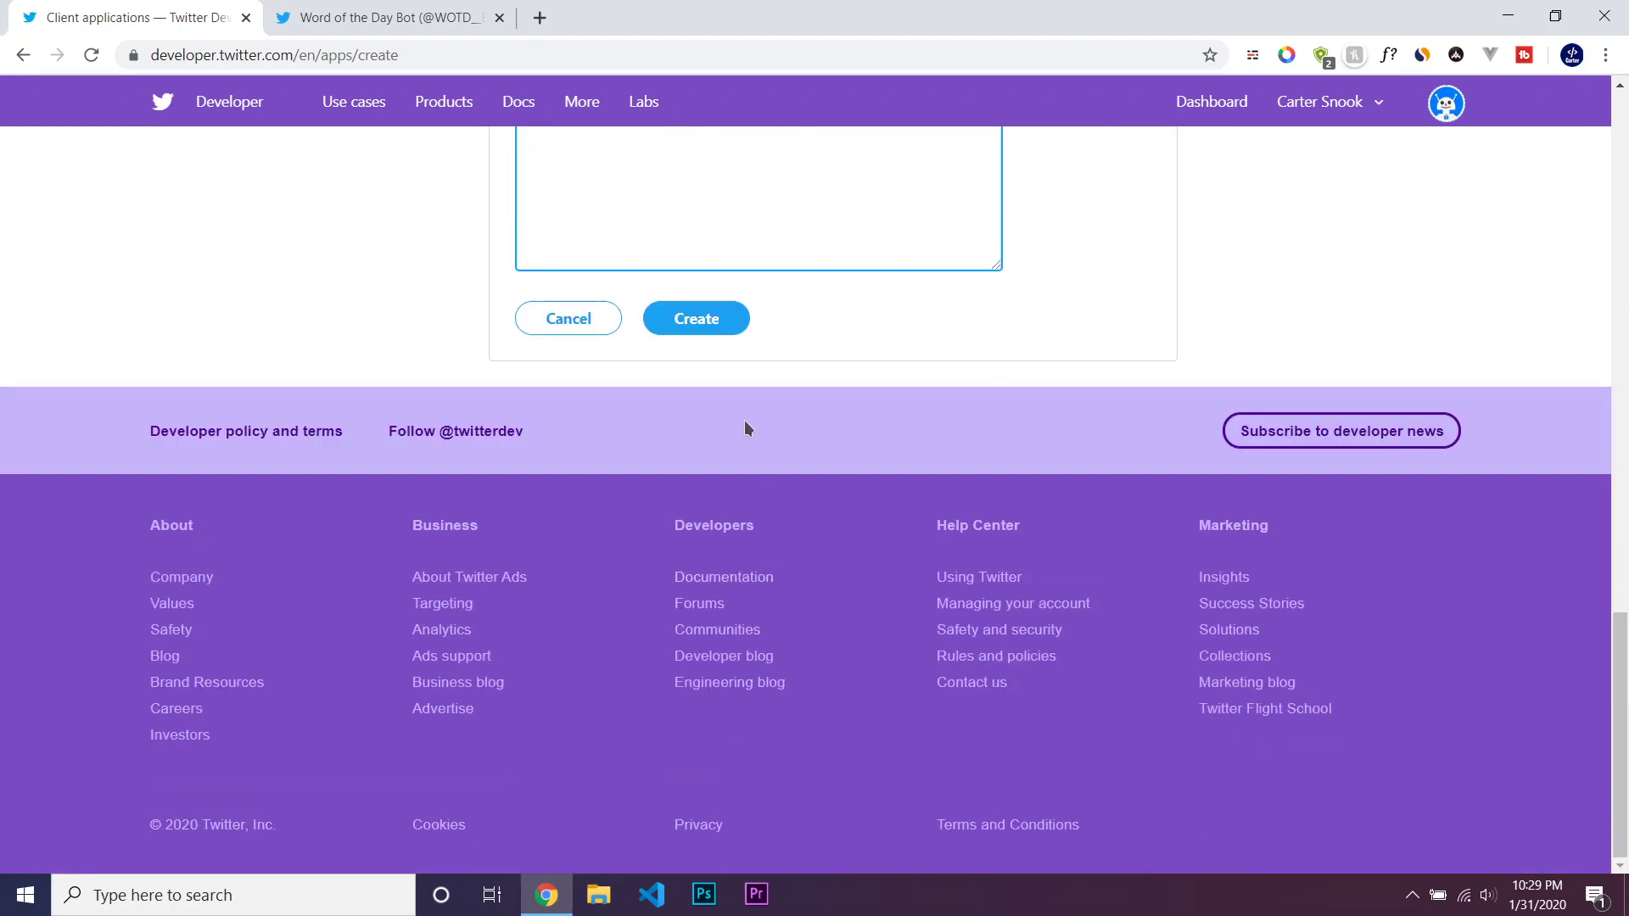
pyautogui.click(688, 321)
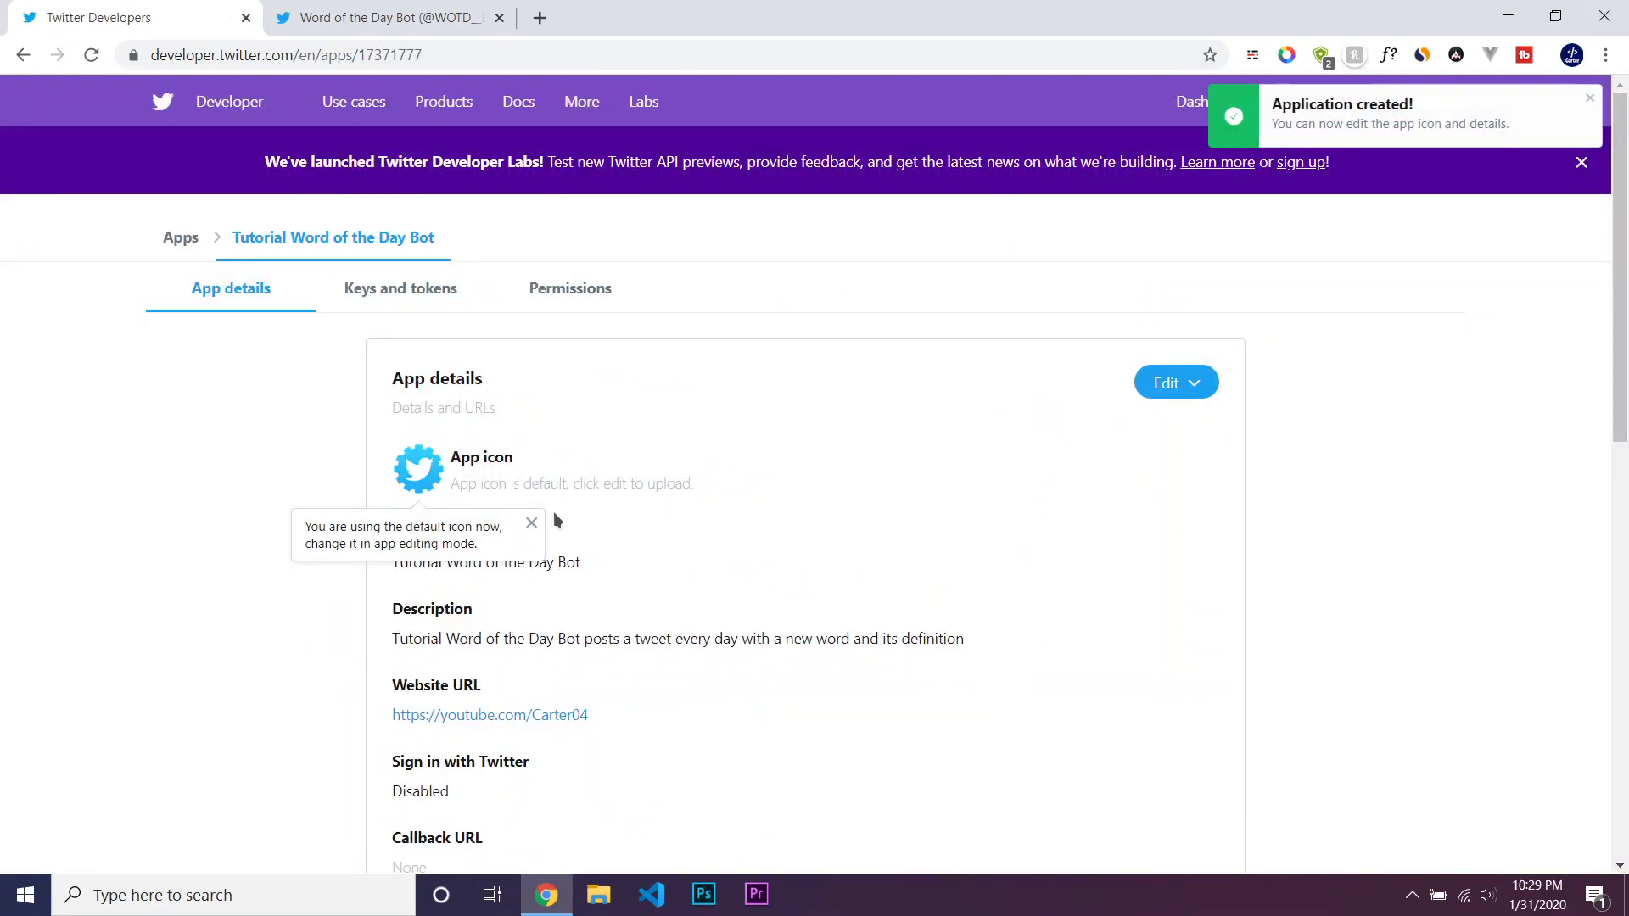
pyautogui.click(1589, 99)
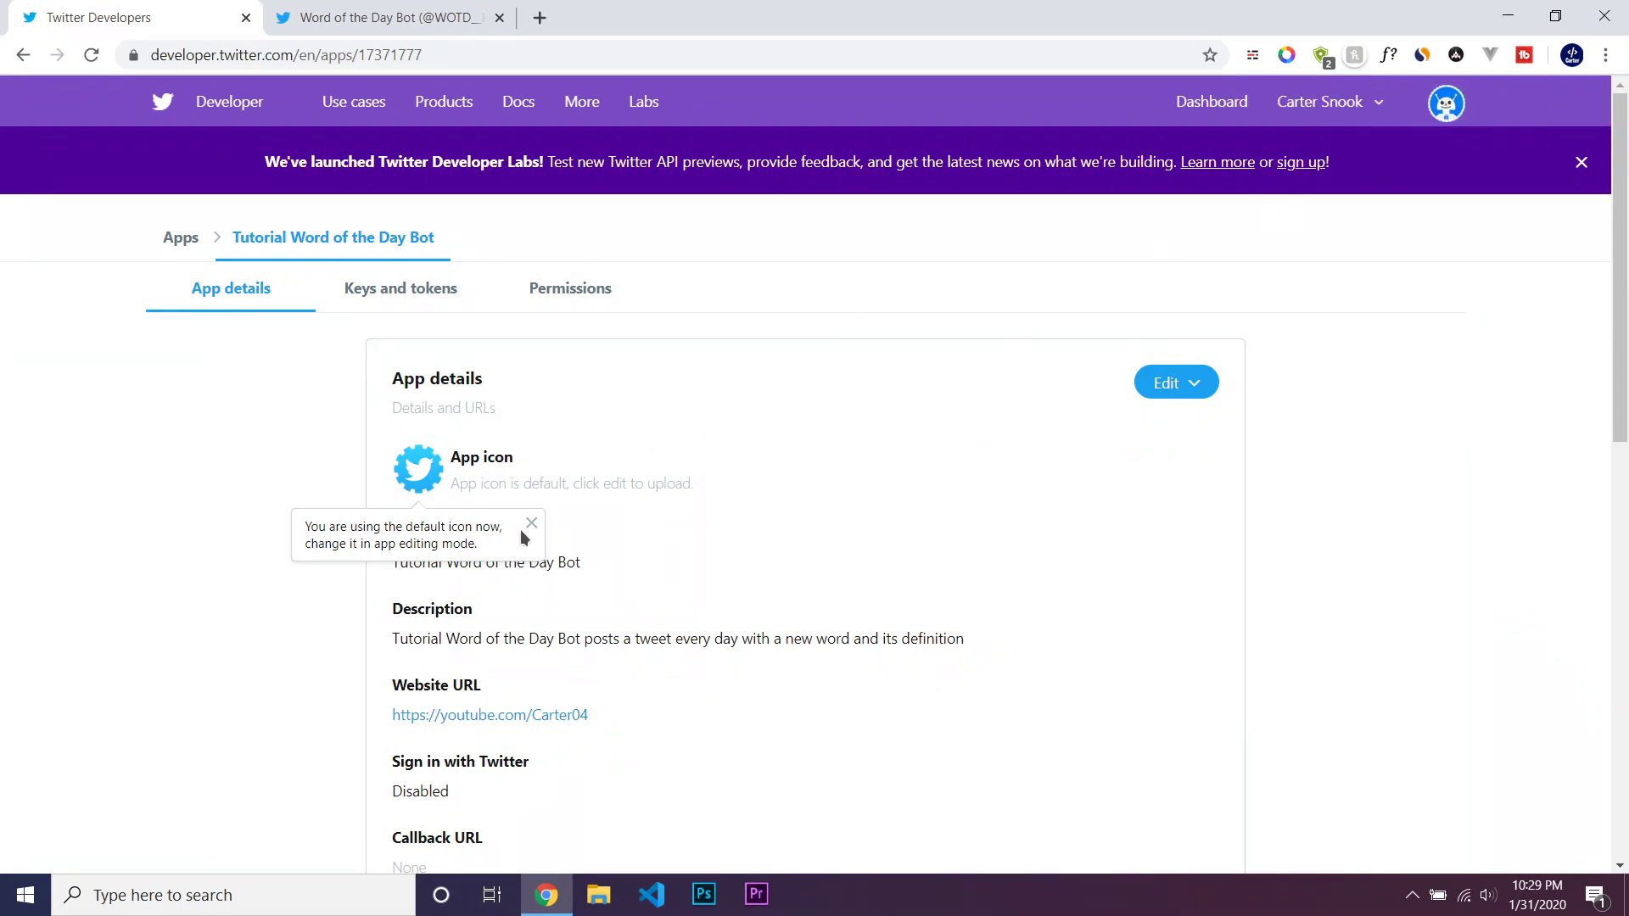
pyautogui.click(526, 526)
# Step: Review the new app's details, open its keys and tokens, and dismiss the Twitter Developer Labs banner
pyautogui.scroll(-6, 1145, 424)
pyautogui.scroll(-4, 1148, 424)
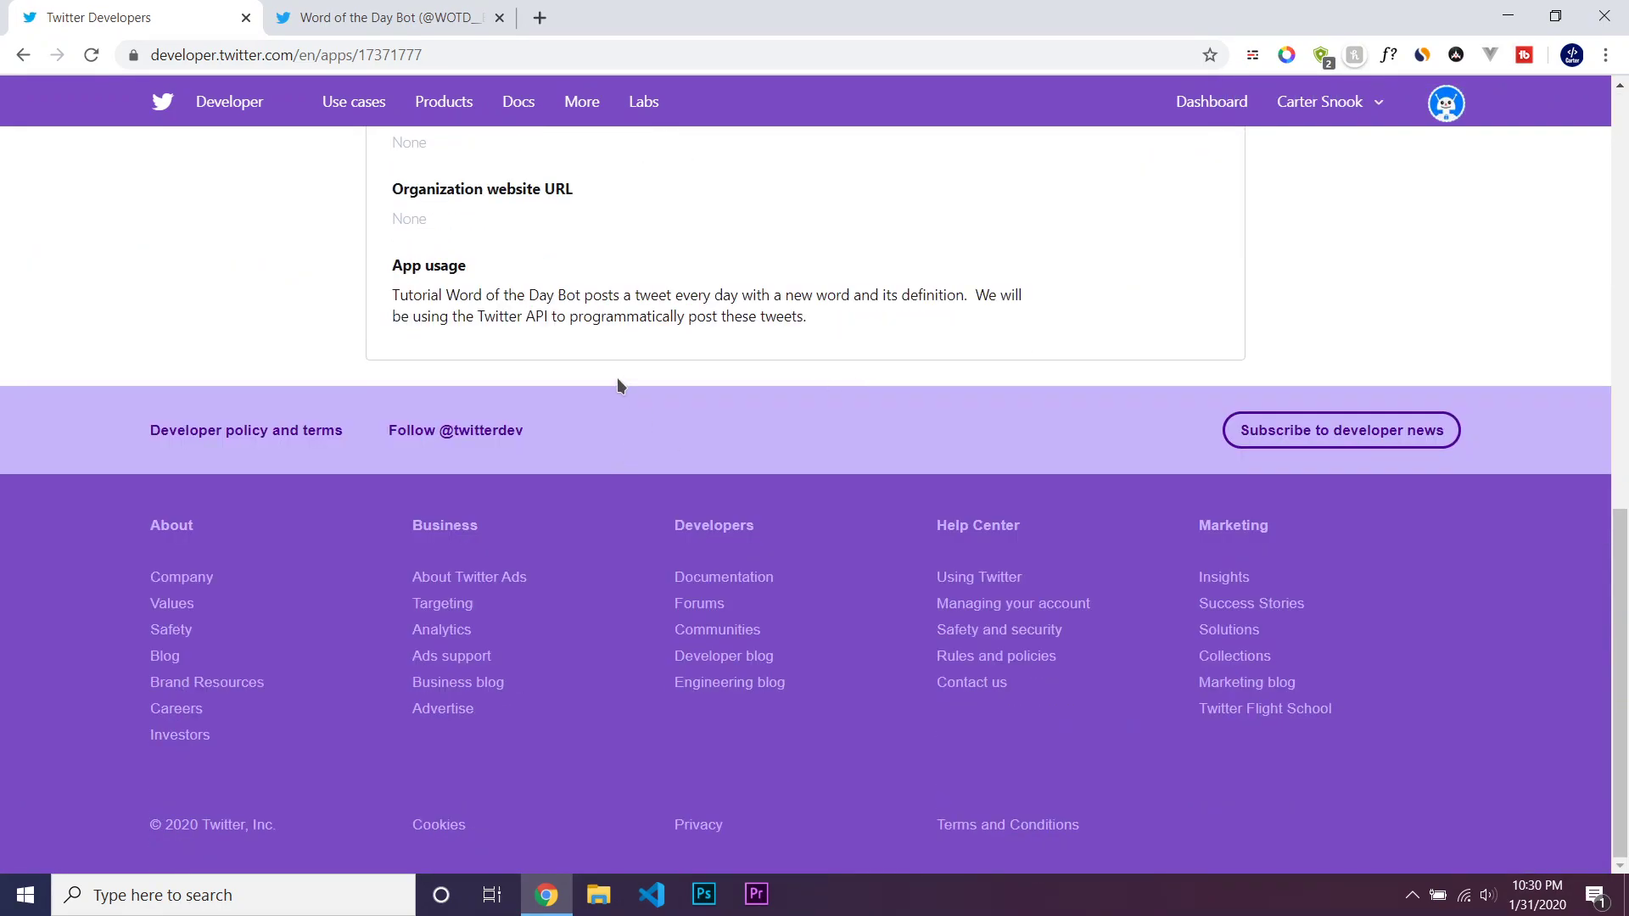
pyautogui.scroll(10, 617, 387)
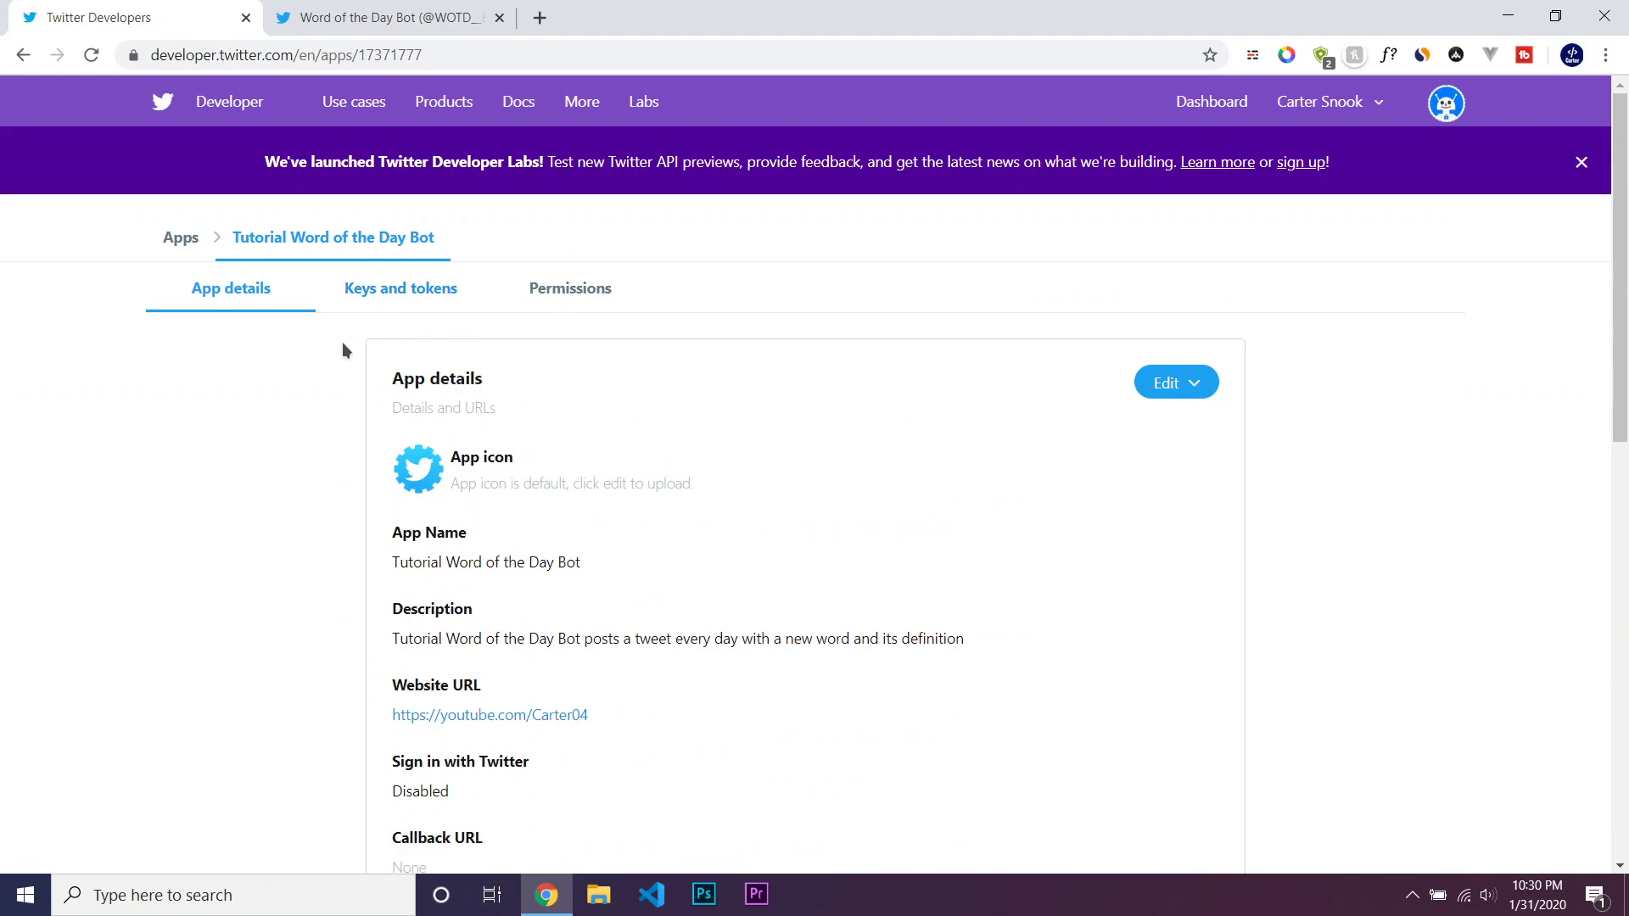
pyautogui.click(403, 296)
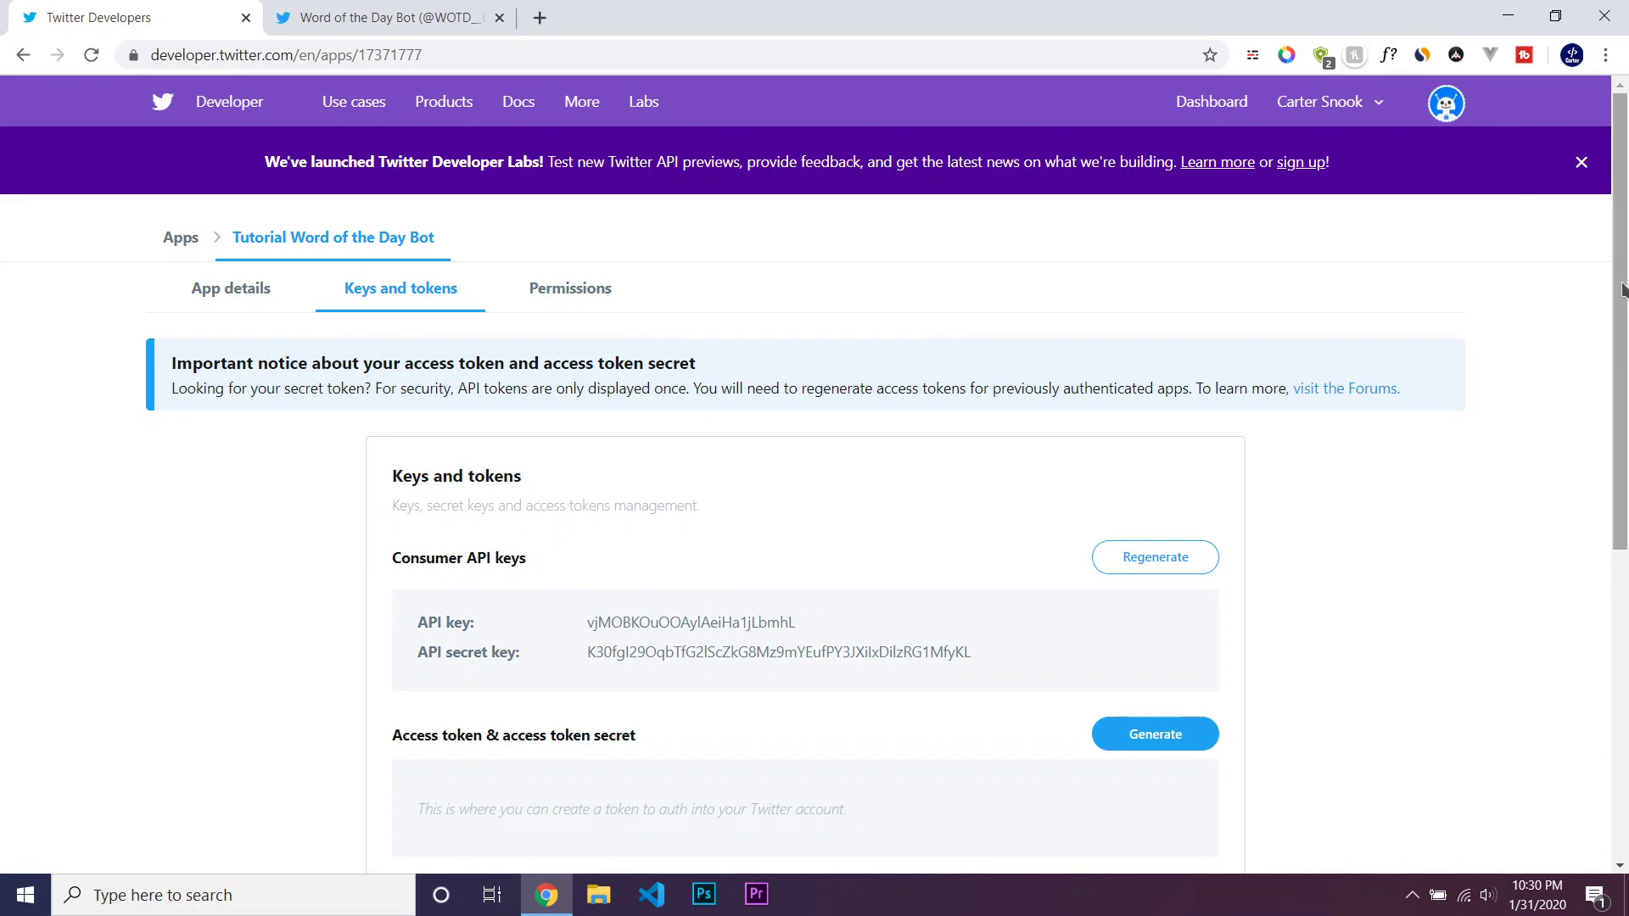
pyautogui.click(1582, 162)
pyautogui.scroll(-5, 1052, 644)
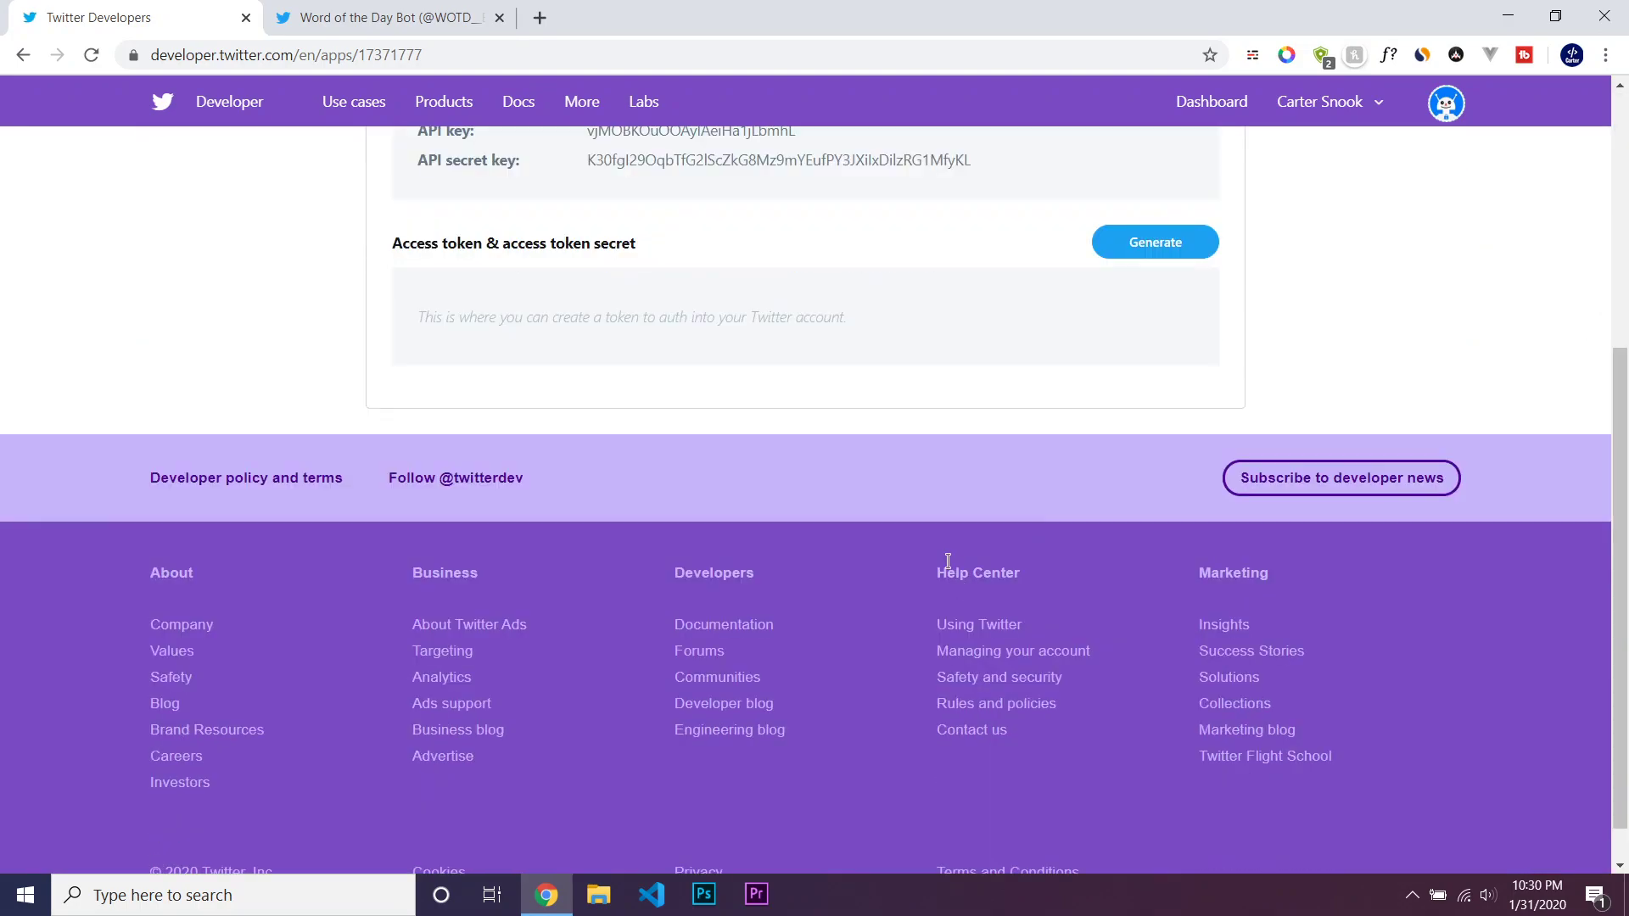
pyautogui.scroll(5, 819, 618)
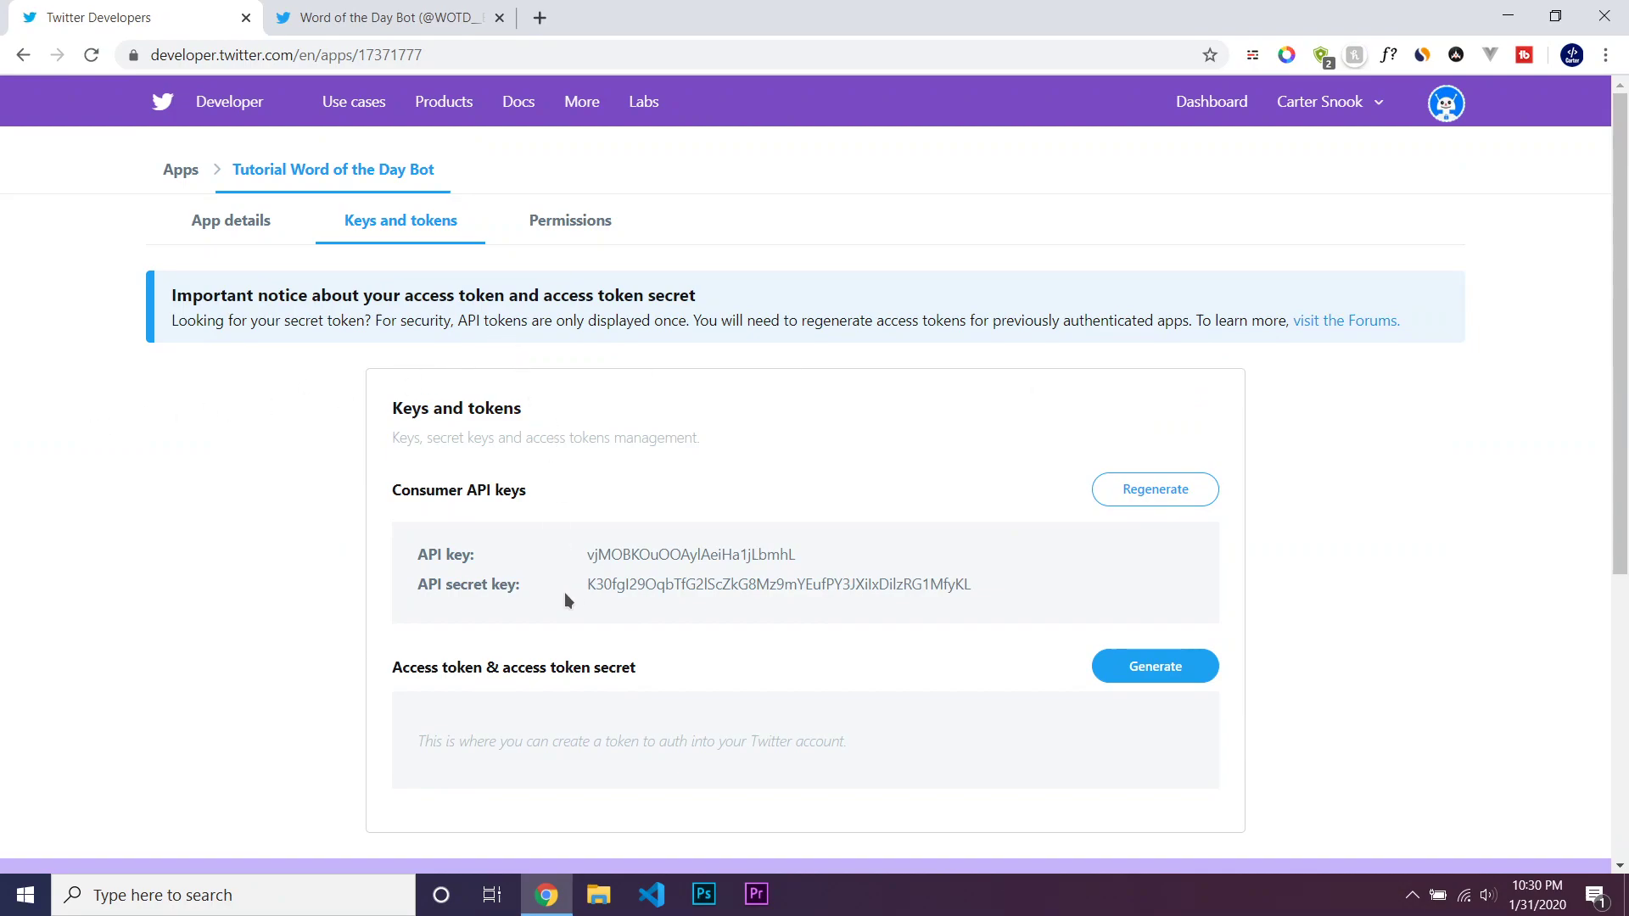
pyautogui.click(1094, 914)
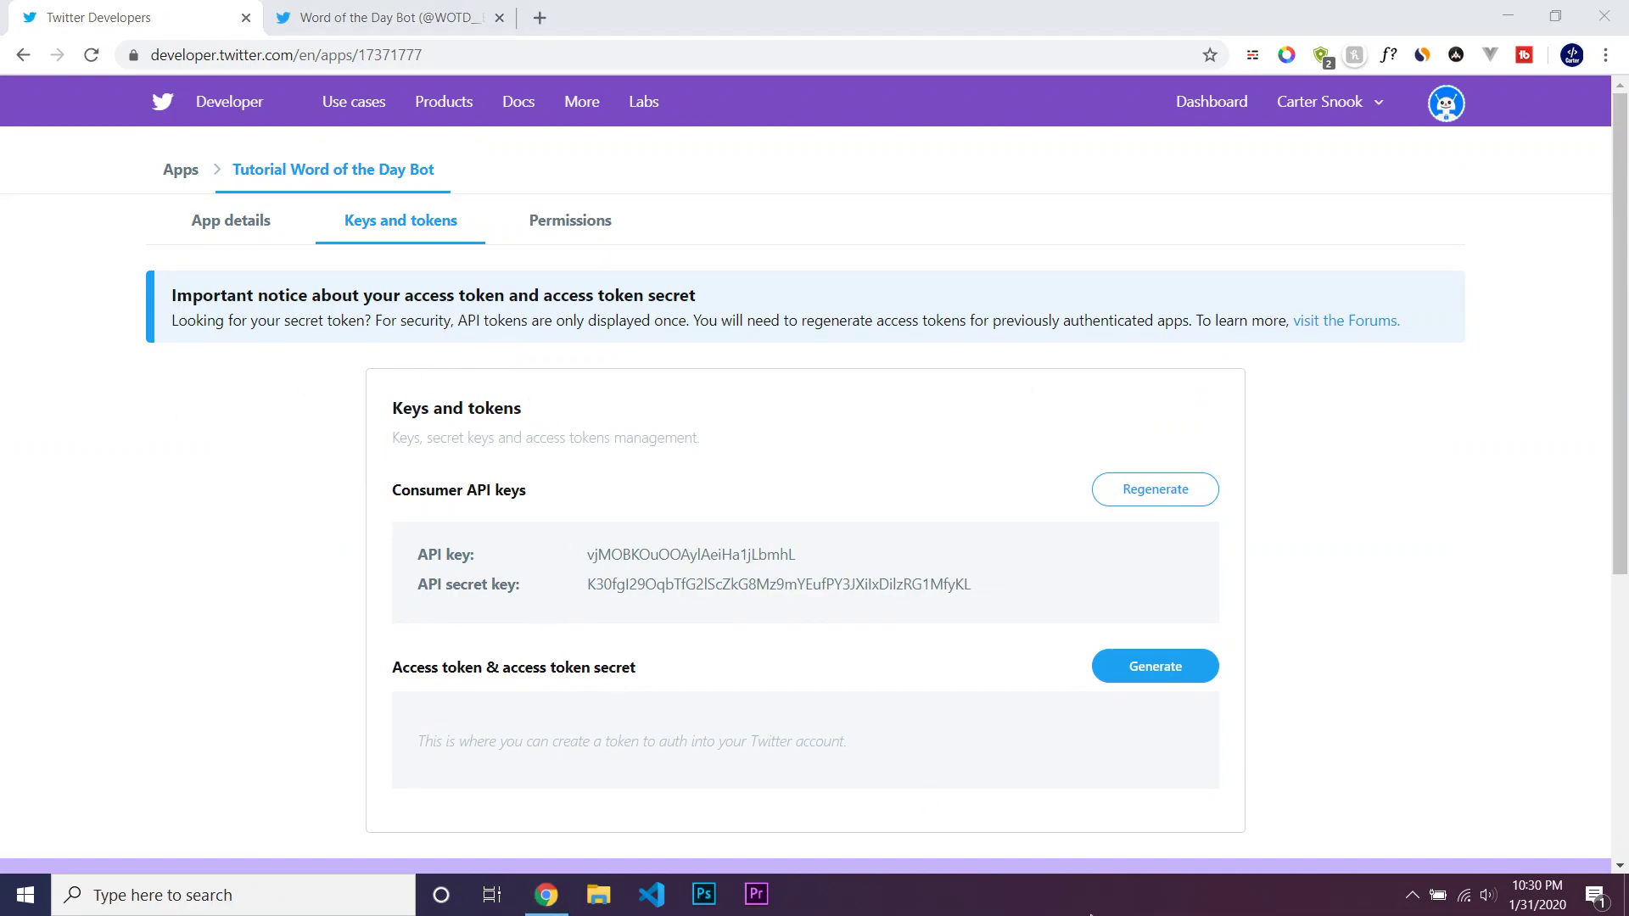